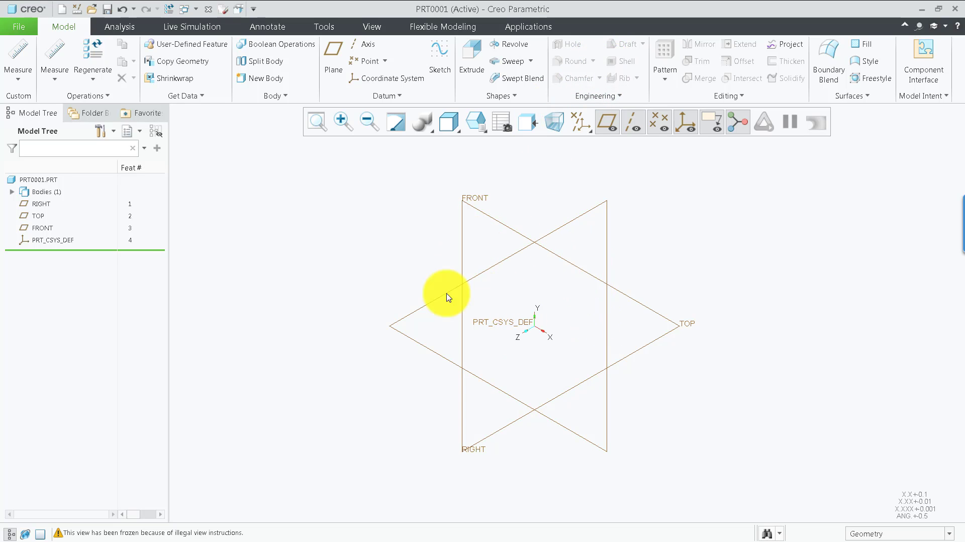
On the TOP plane, sketch a center rectangle centred on the origin, about 376 wide and 231 high
shift+middle_drag(549, 327, 533, 317)
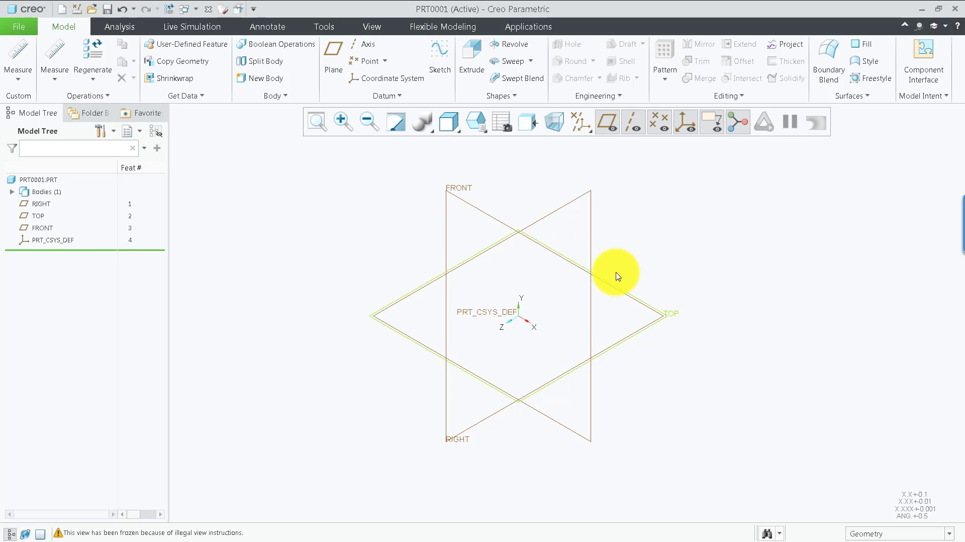
click(438, 56)
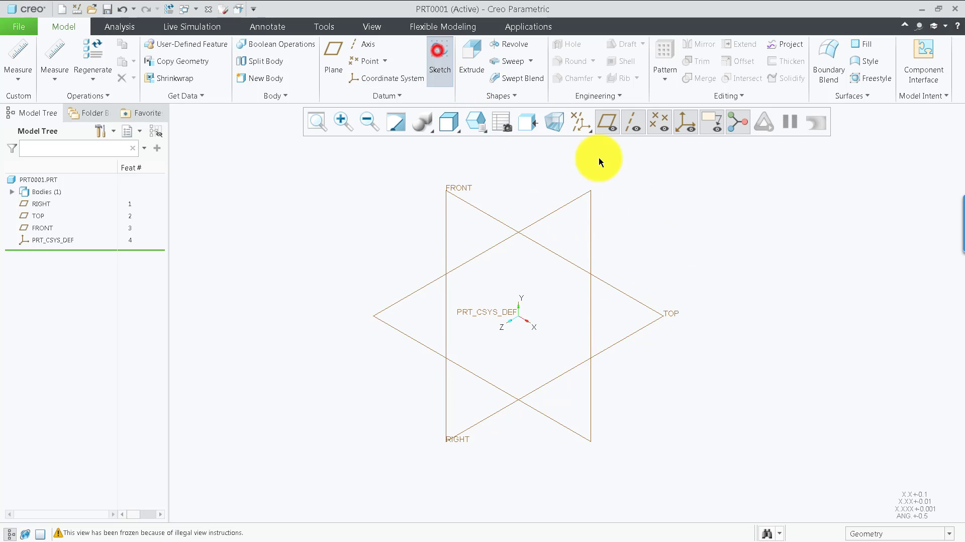
click(651, 308)
click(897, 289)
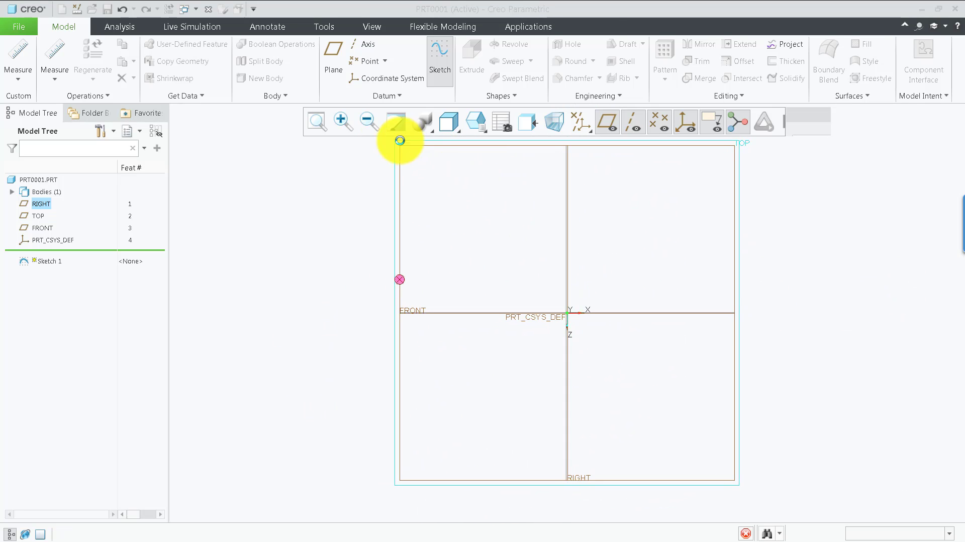
click(339, 62)
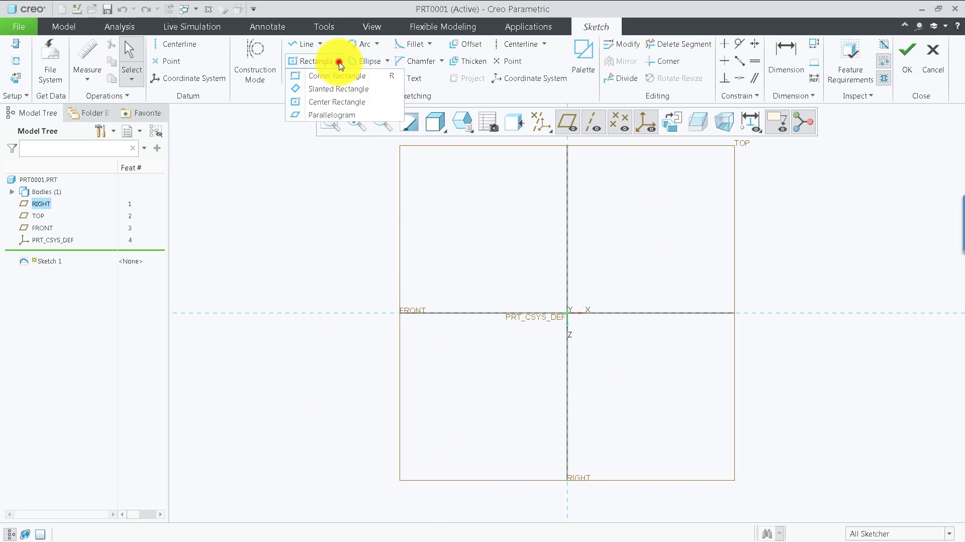
click(340, 103)
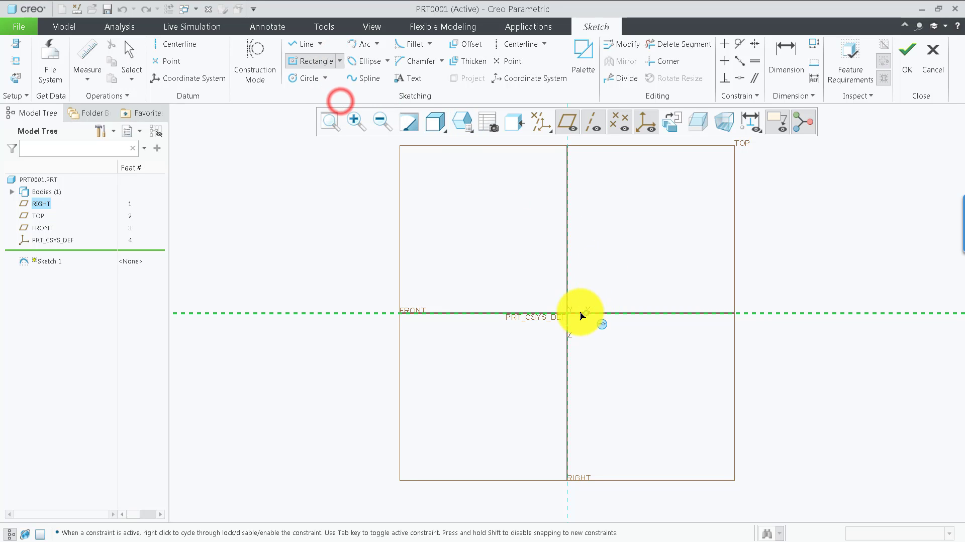
click(568, 313)
click(443, 237)
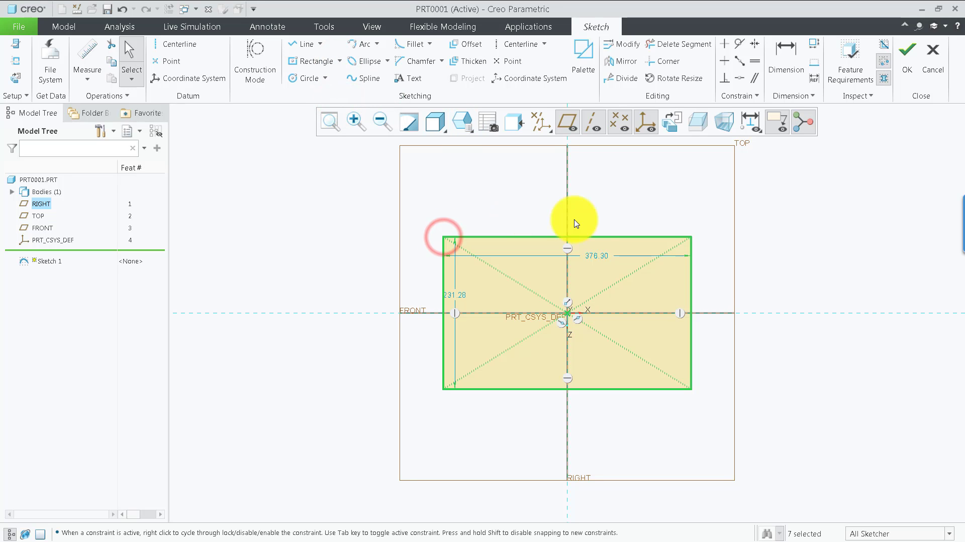
middle_click(594, 257)
Place the dimensions outside the rectangle, set its width to 300 and height to 200, and finish the sketch
drag(457, 296, 409, 295)
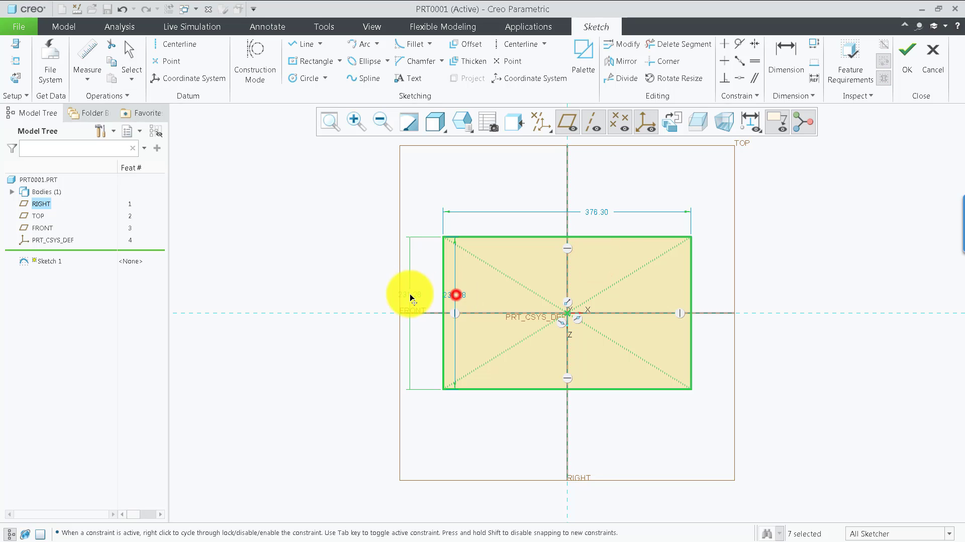
click(597, 213)
text(2)
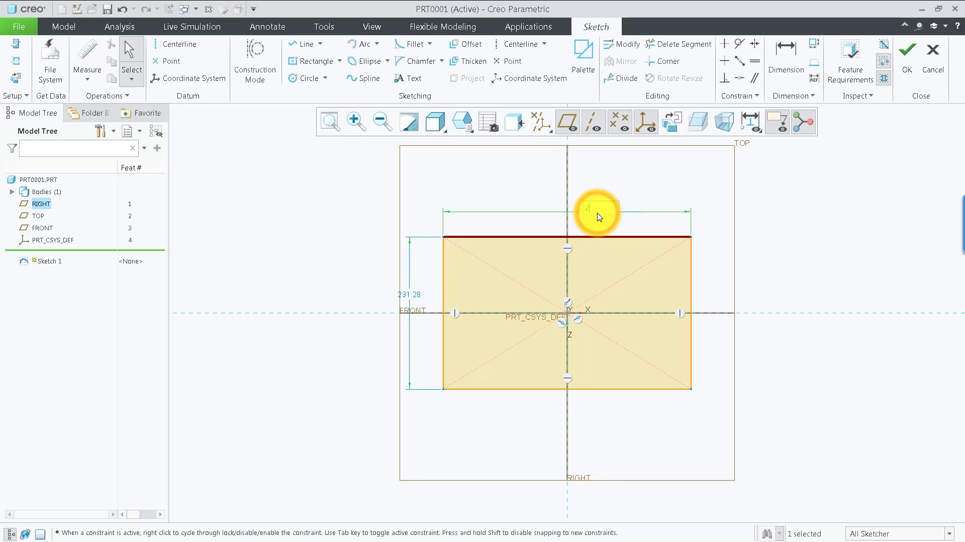
key(Return)
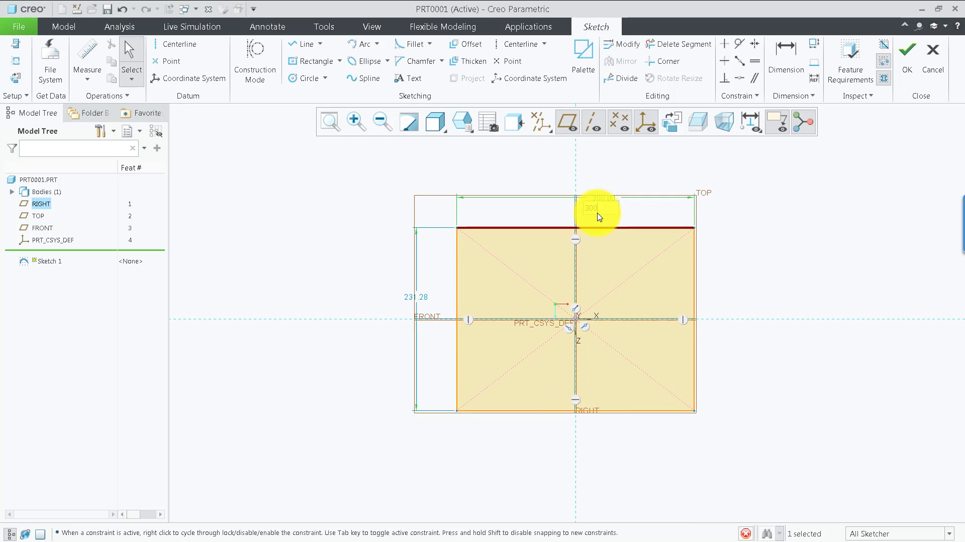
double_click(378, 302)
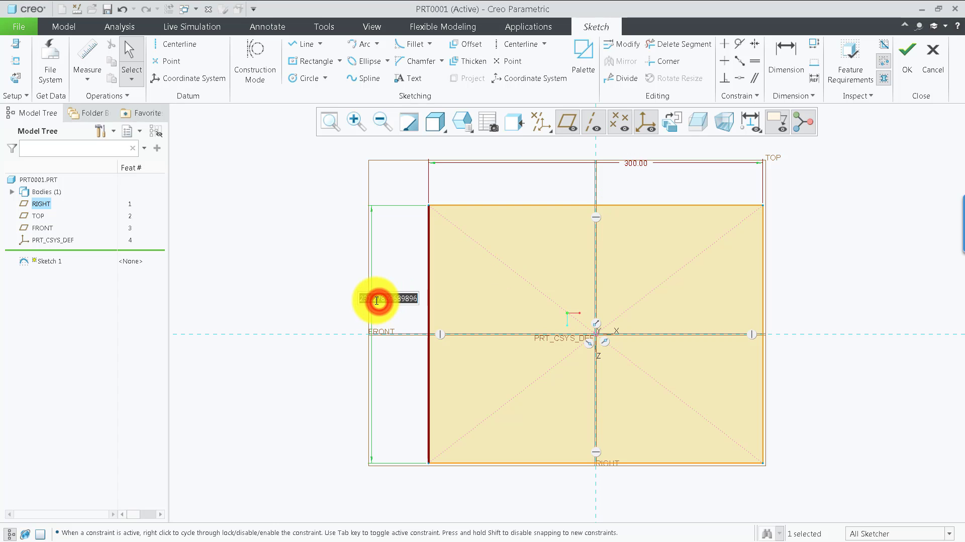
text(200)
key(Return)
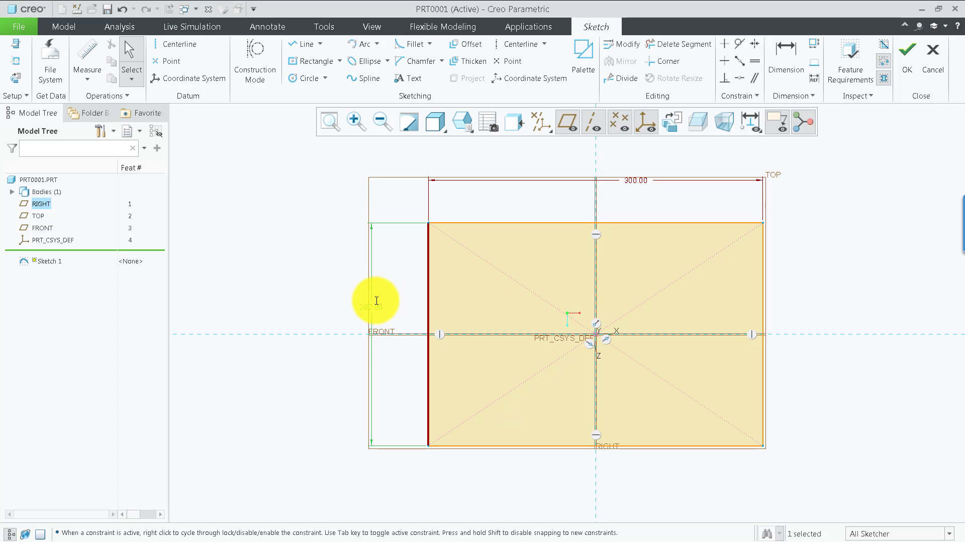
click(907, 57)
Extrude the rectangle sketch into a solid block with a depth of 100
mouse_move(625, 323)
middle_down()
mouse_move(571, 308)
mouse_move(558, 282)
middle_up()
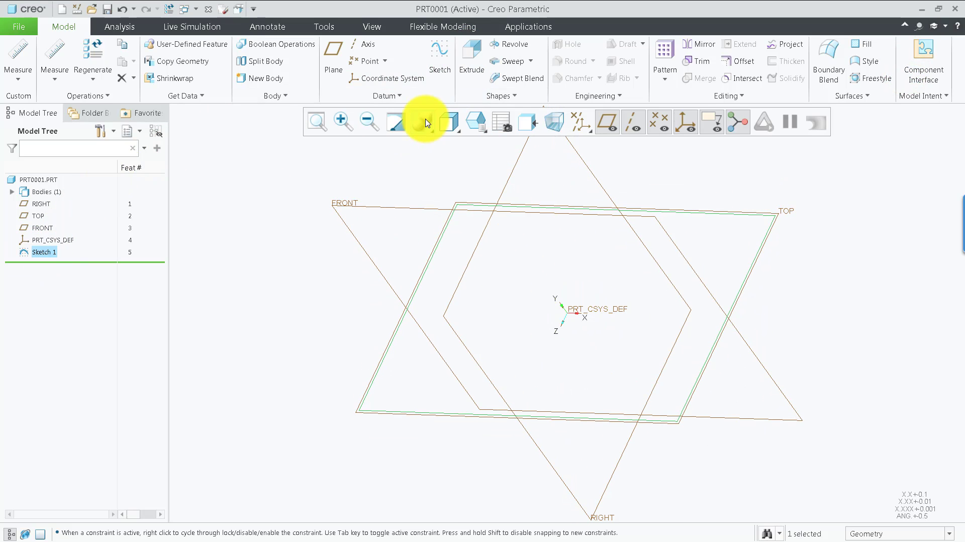
click(460, 53)
scroll(532, 406, down, 2)
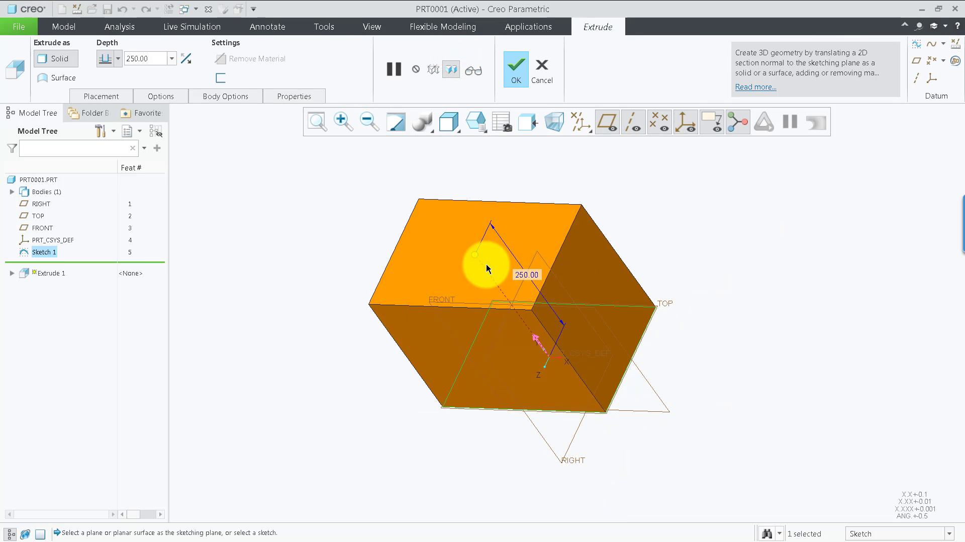
drag(475, 256, 487, 280)
middle_drag(511, 296, 558, 286)
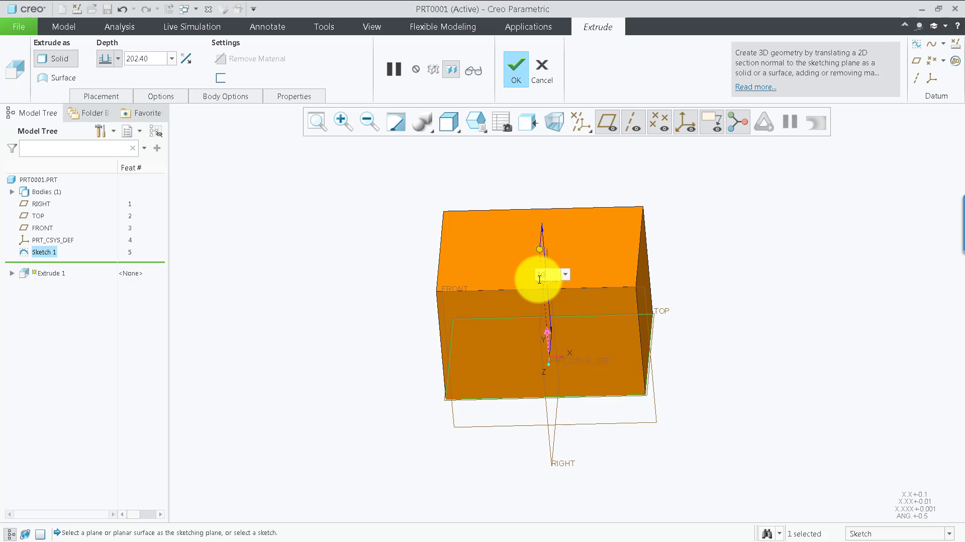
text(0)
key(Return)
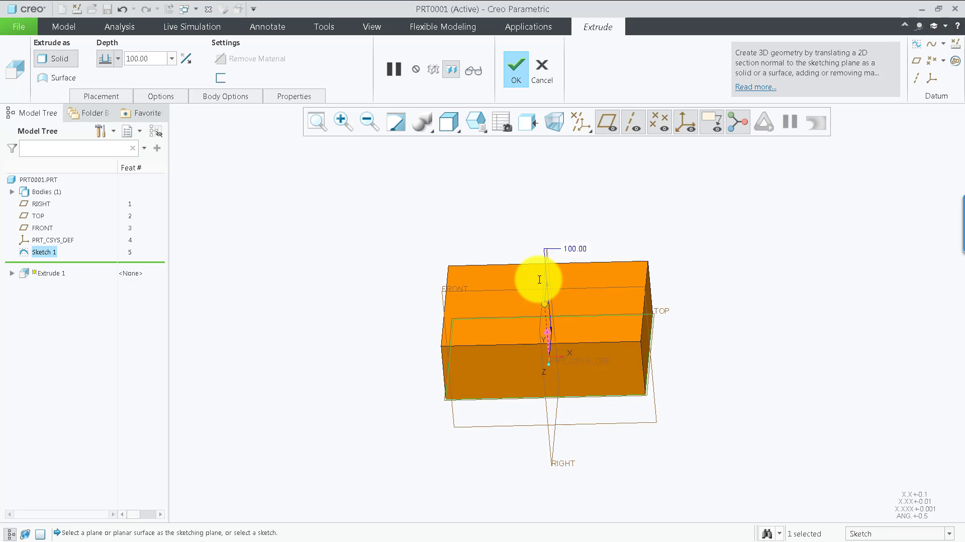
click(514, 75)
mouse_move(510, 294)
middle_down()
mouse_move(520, 301)
mouse_move(482, 338)
mouse_move(499, 390)
mouse_move(502, 362)
middle_up()
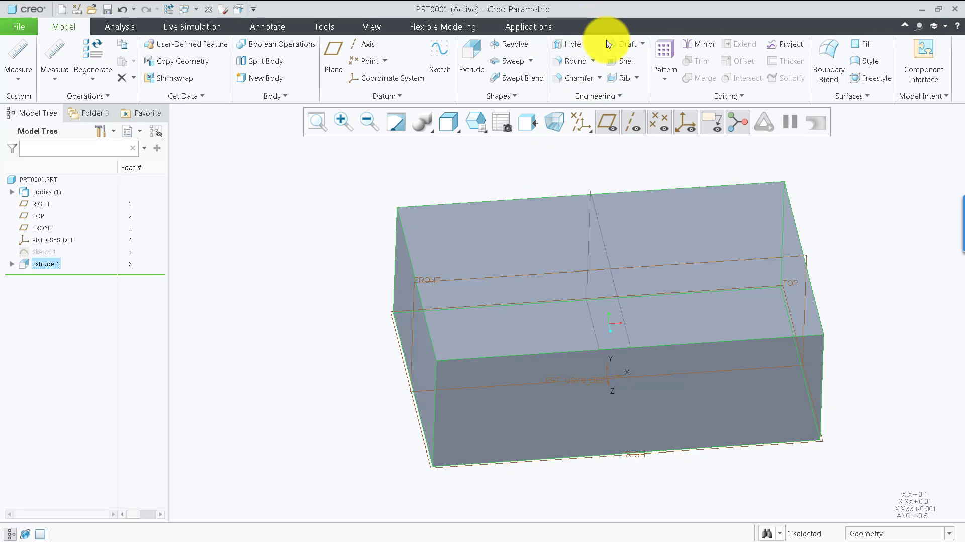
click(423, 173)
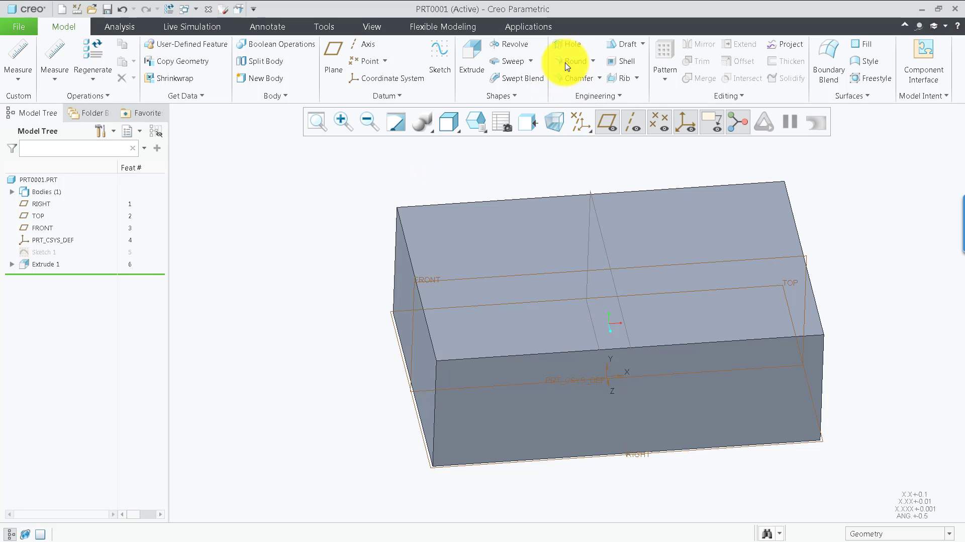
click(454, 164)
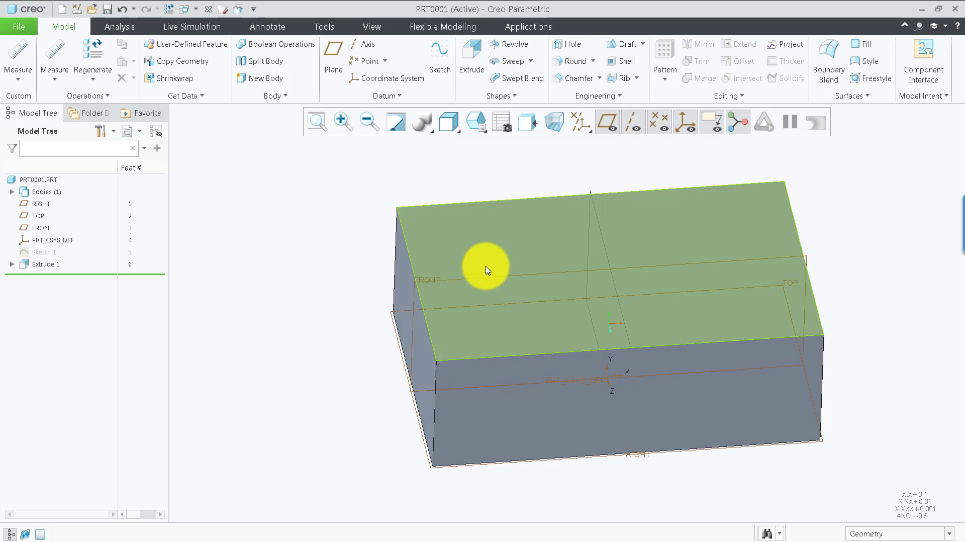
mouse_move(509, 278)
middle_down()
mouse_move(466, 276)
mouse_move(508, 323)
mouse_move(509, 292)
mouse_move(545, 286)
mouse_move(513, 302)
middle_up()
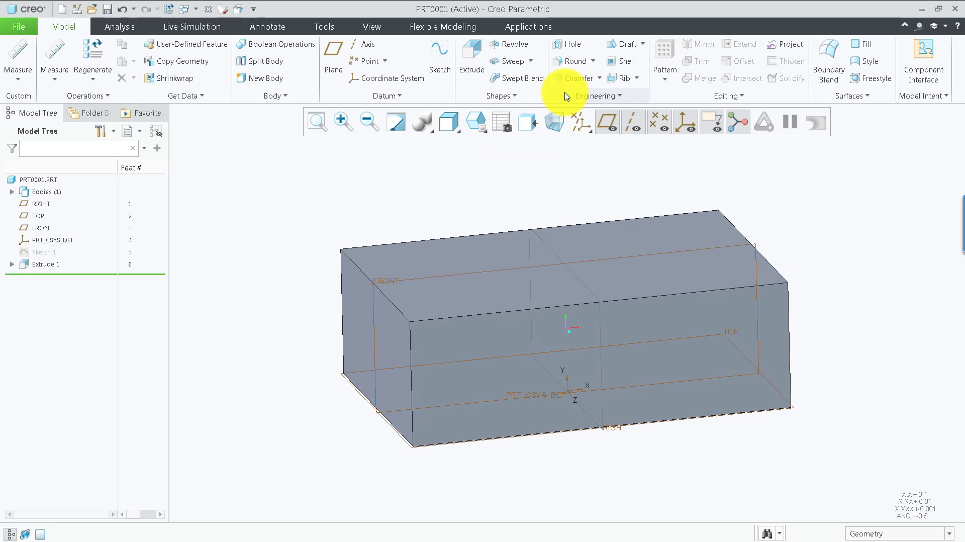
Start a Round feature, show its set options, and select the block's front-left vertical edge
click(569, 61)
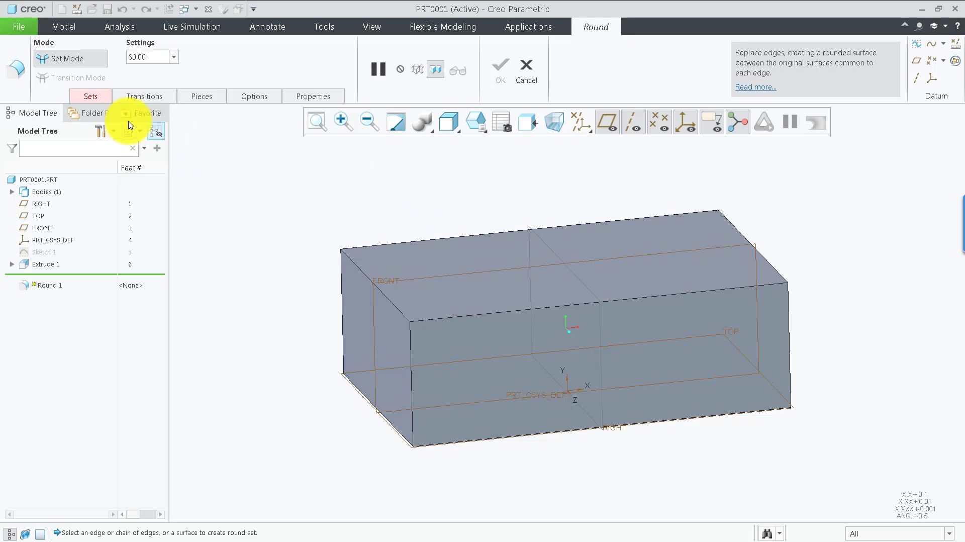
click(91, 97)
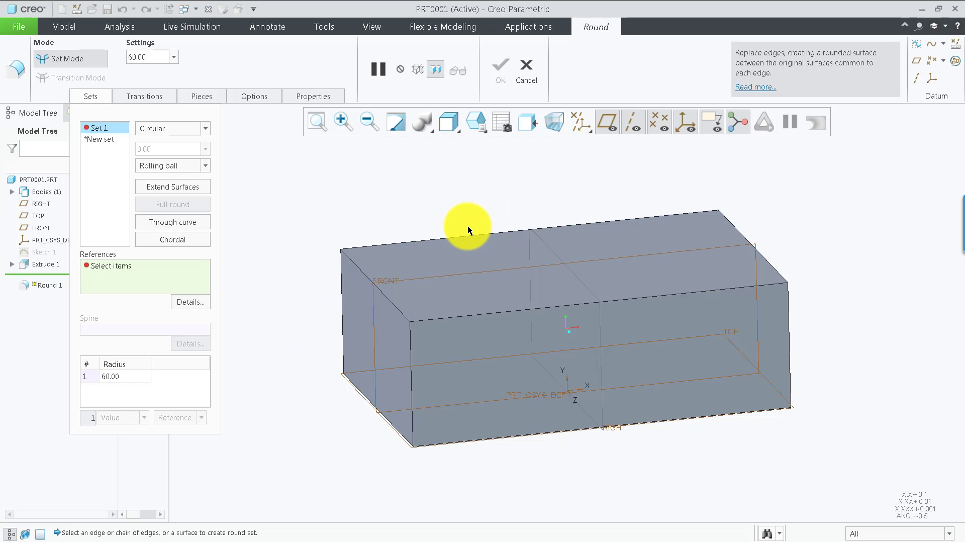
mouse_move(495, 215)
middle_down()
mouse_move(502, 226)
mouse_move(491, 234)
middle_up()
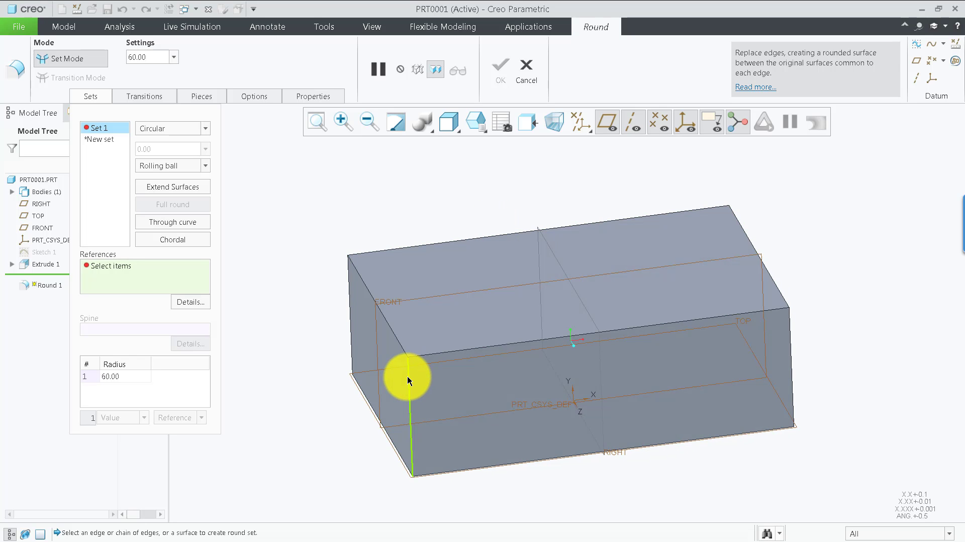
click(407, 375)
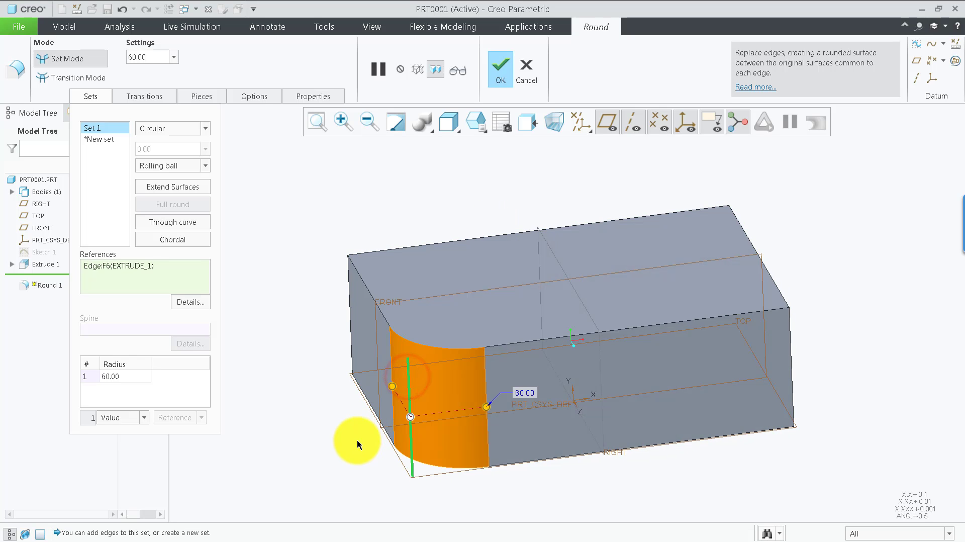
Resize the edge round freehand on the model to a radius of about 66, and reduce it to about 38
mouse_move(393, 391)
middle_down()
mouse_move(469, 286)
mouse_move(523, 327)
mouse_move(502, 319)
mouse_move(519, 358)
middle_up()
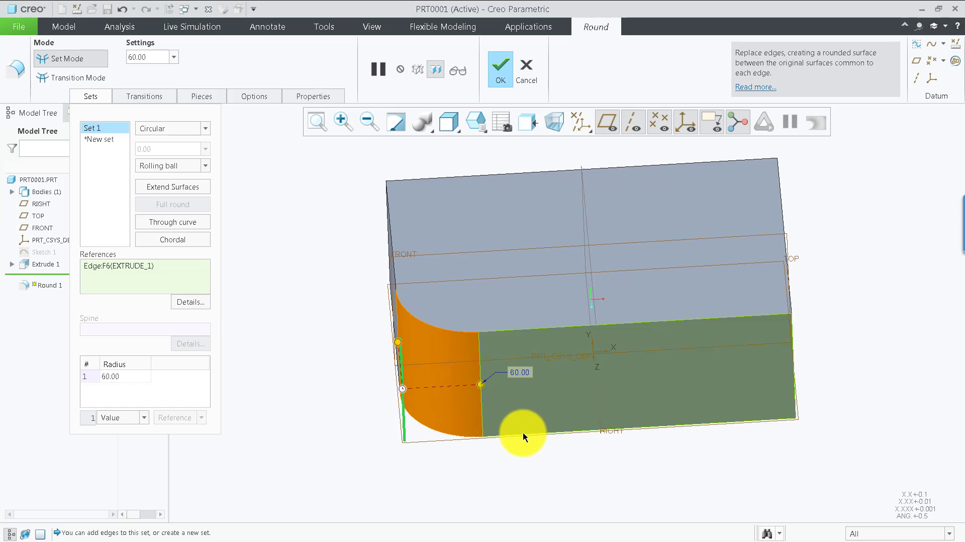
middle_drag(523, 431, 451, 400)
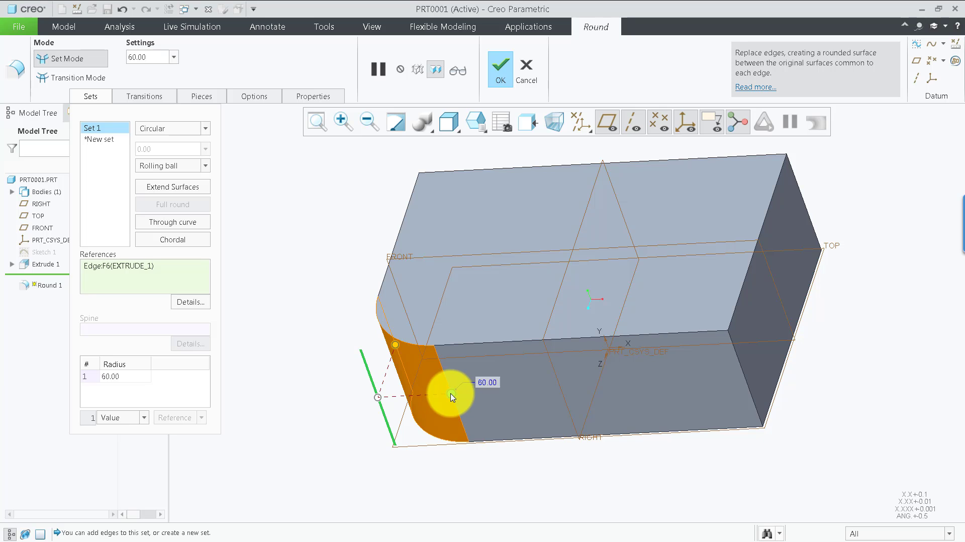
mouse_move(452, 397)
mouse_down()
mouse_move(394, 402)
mouse_move(460, 396)
mouse_up()
mouse_move(460, 347)
middle_down()
mouse_move(469, 317)
mouse_move(462, 333)
middle_up()
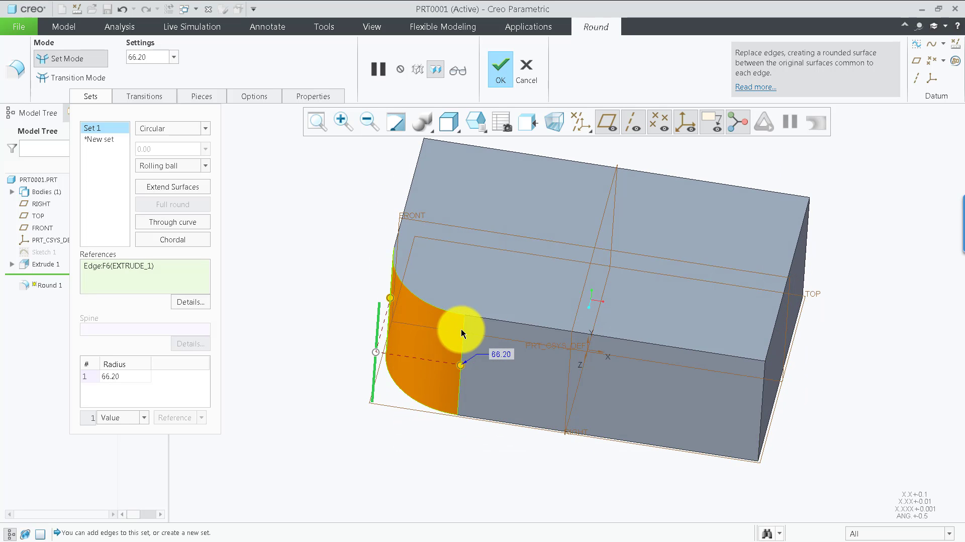
drag(460, 365, 425, 360)
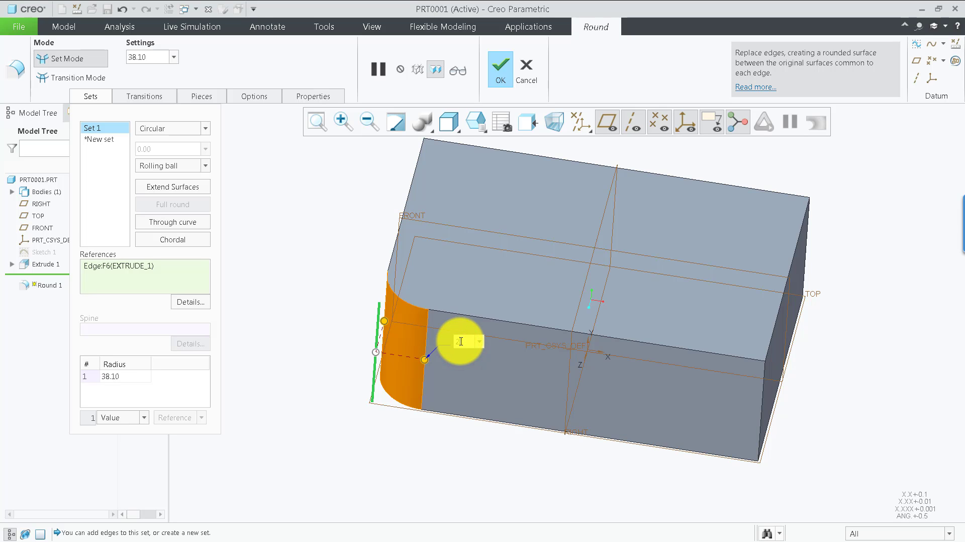
Enter the round's radius on the model as 20, and change it to 40
text(0)
key(Return)
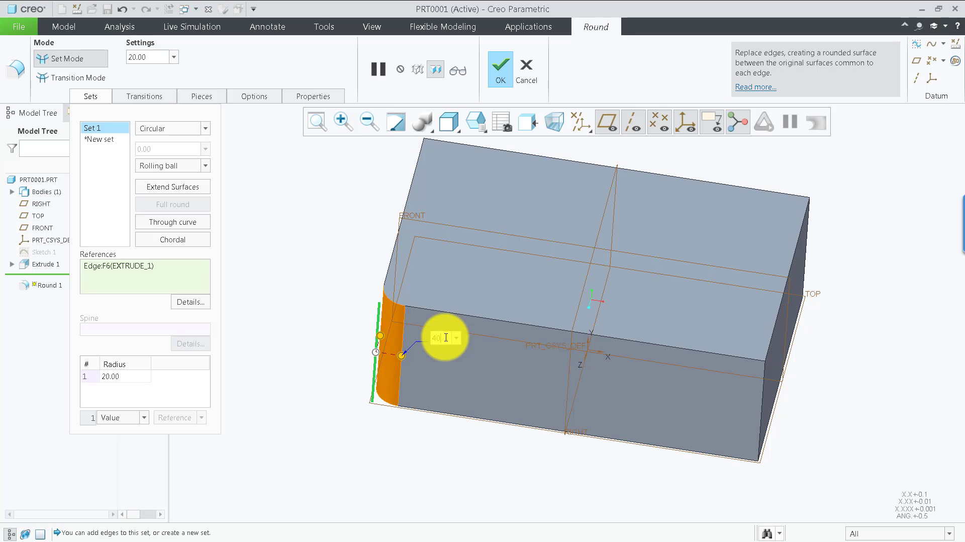
key(Return)
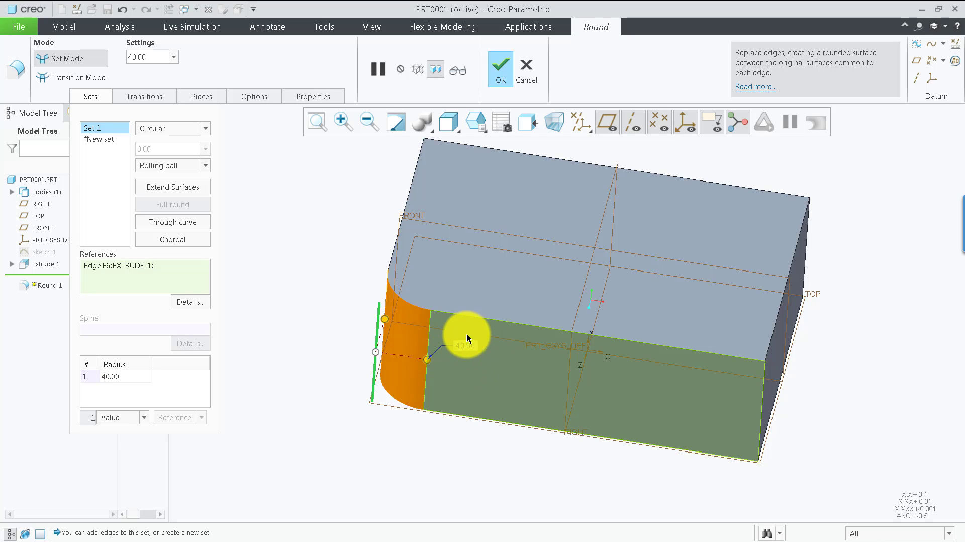
shift+middle_drag(472, 355, 474, 362)
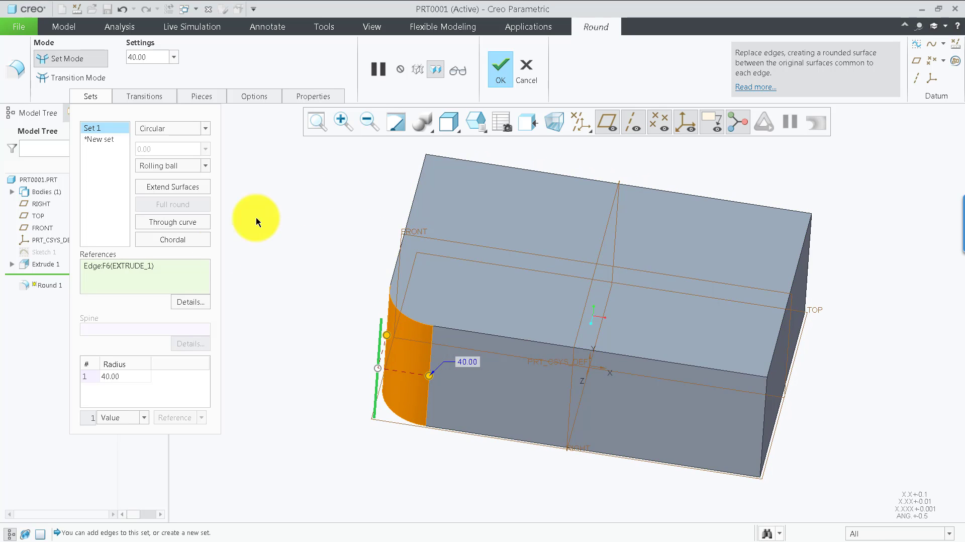
Set the radius of the round set to 60 and complete the Round feature
double_click(123, 375)
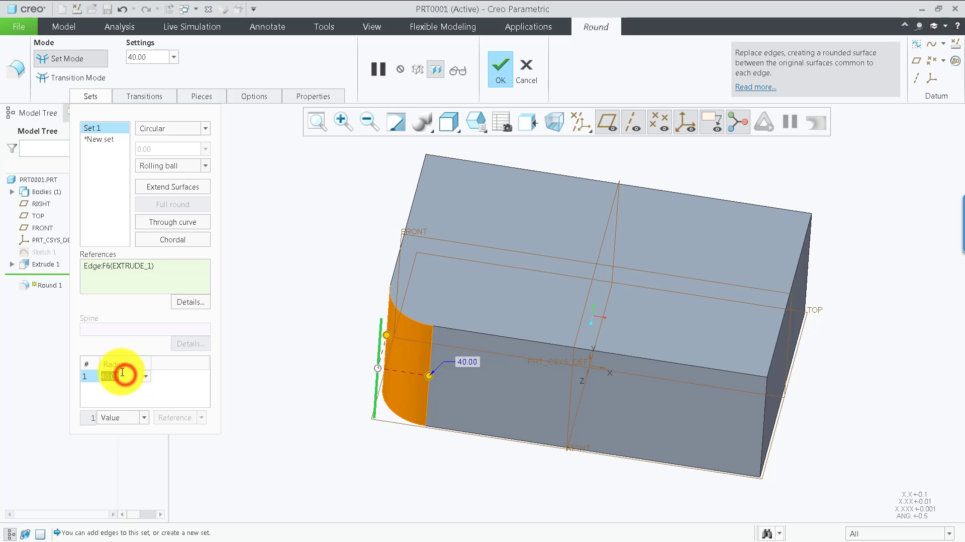
text(60)
key(Return)
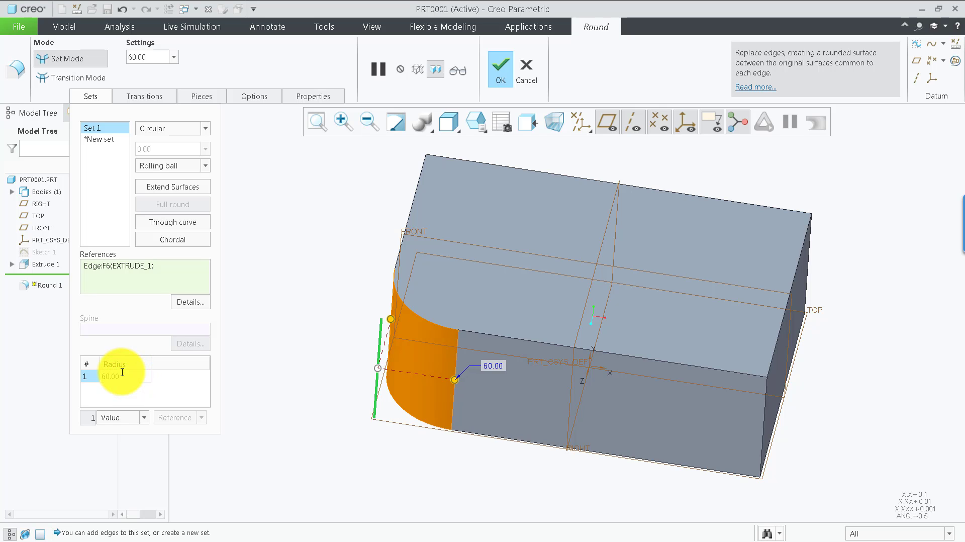
middle_drag(432, 357, 511, 319)
click(506, 82)
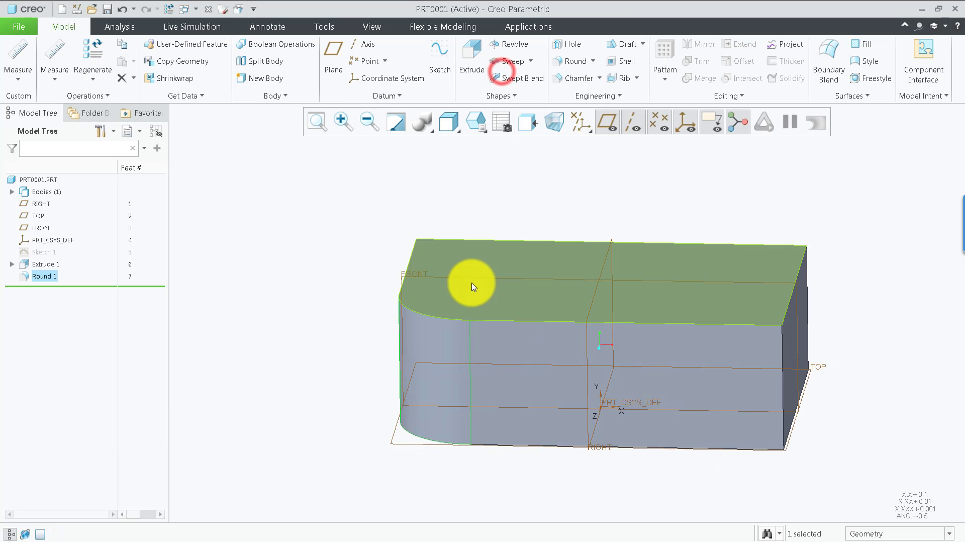
Save the part as PRT0001.PRT in a newly created folder
middle_drag(478, 280, 487, 294)
key(ctrl+s)
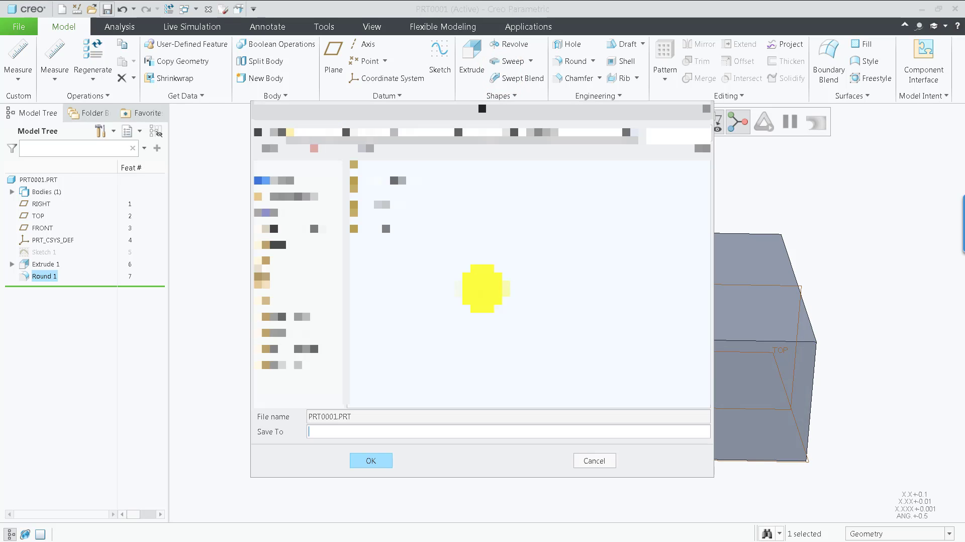
double_click(394, 205)
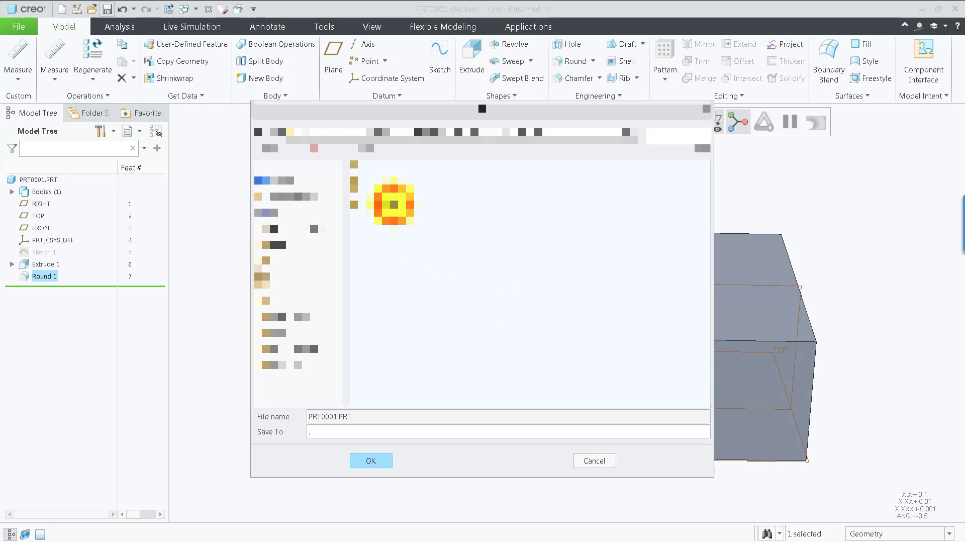
right_click(401, 242)
click(434, 276)
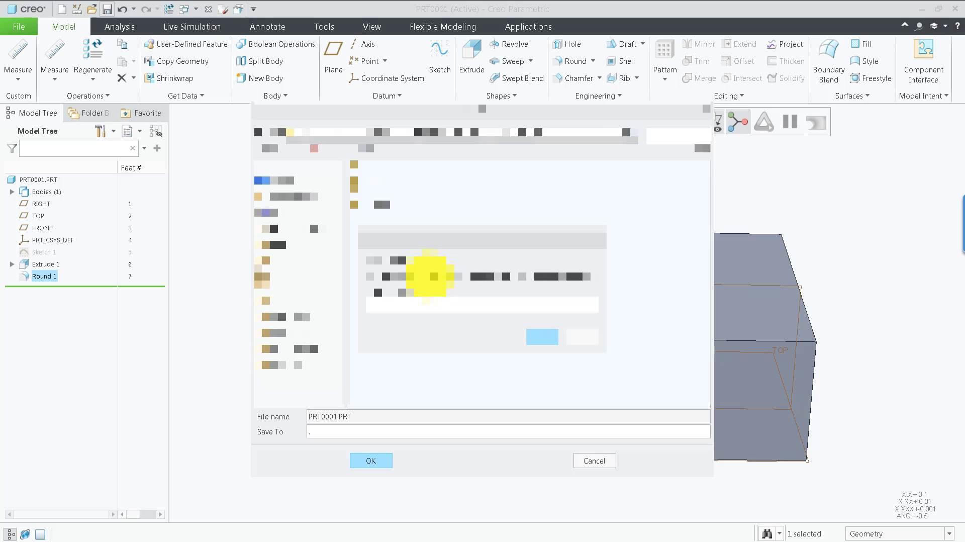
key(Return)
click(370, 459)
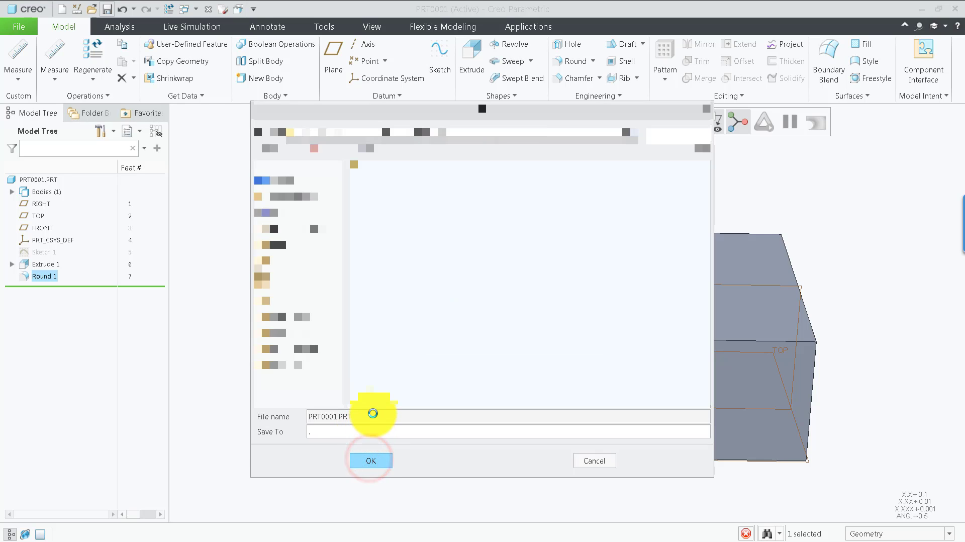
shift+middle_drag(573, 327, 620, 383)
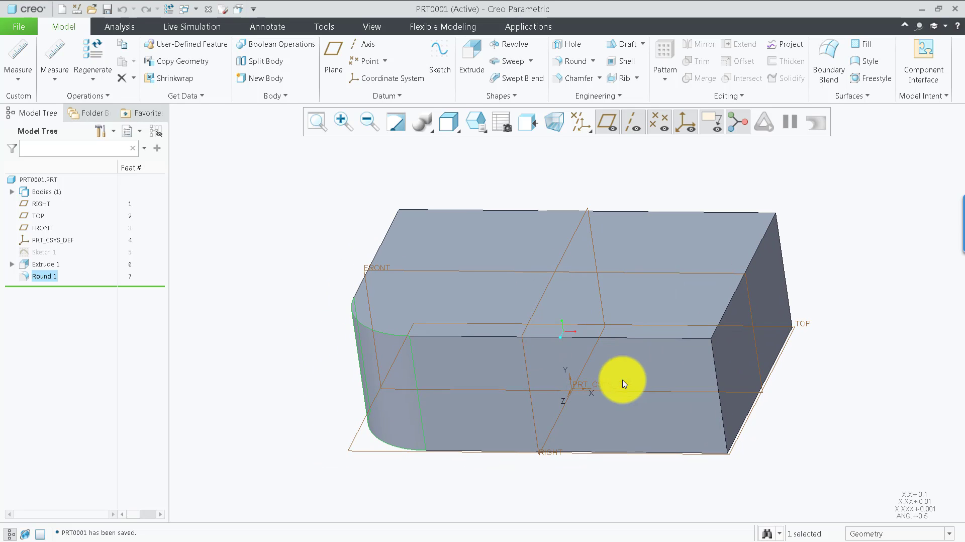
scroll(503, 404, up, 3)
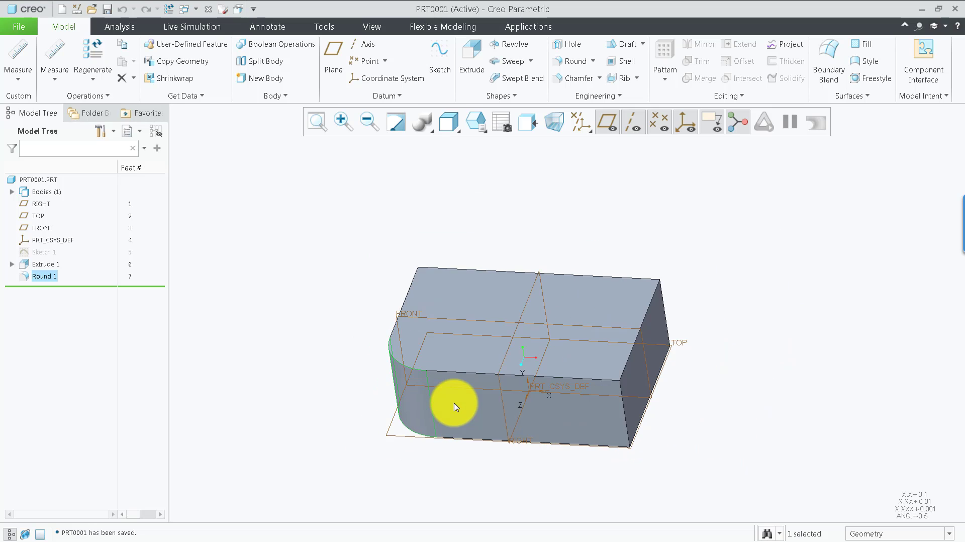
middle_drag(456, 397, 449, 395)
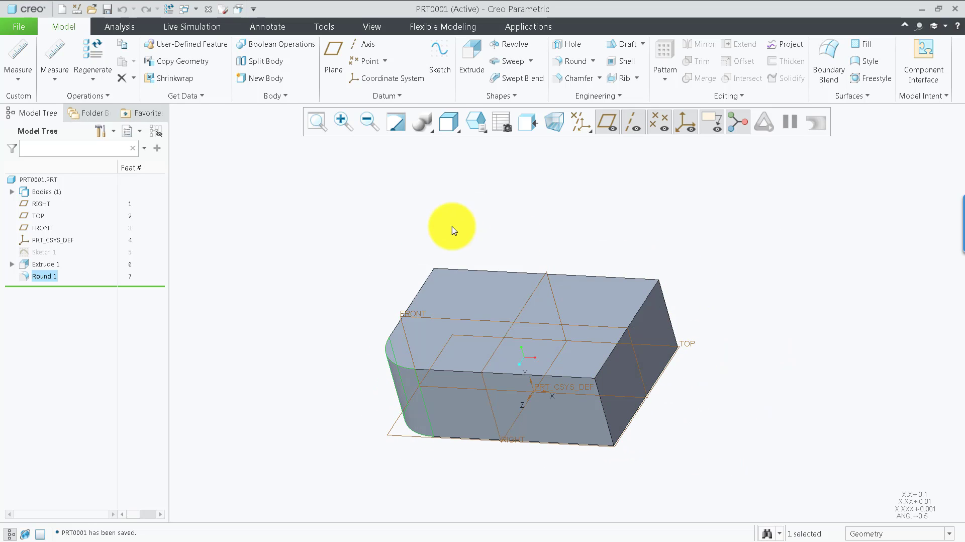
click(605, 411)
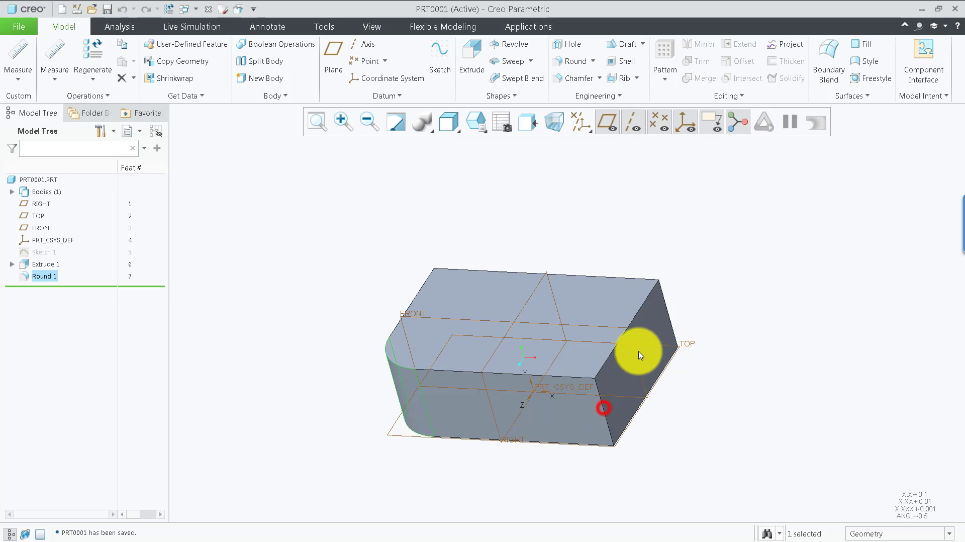
click(663, 295)
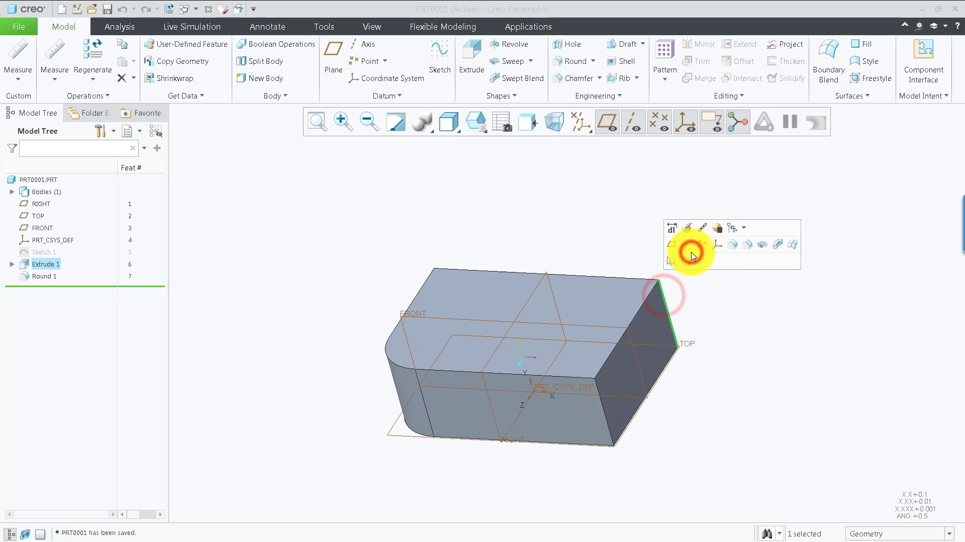
click(732, 359)
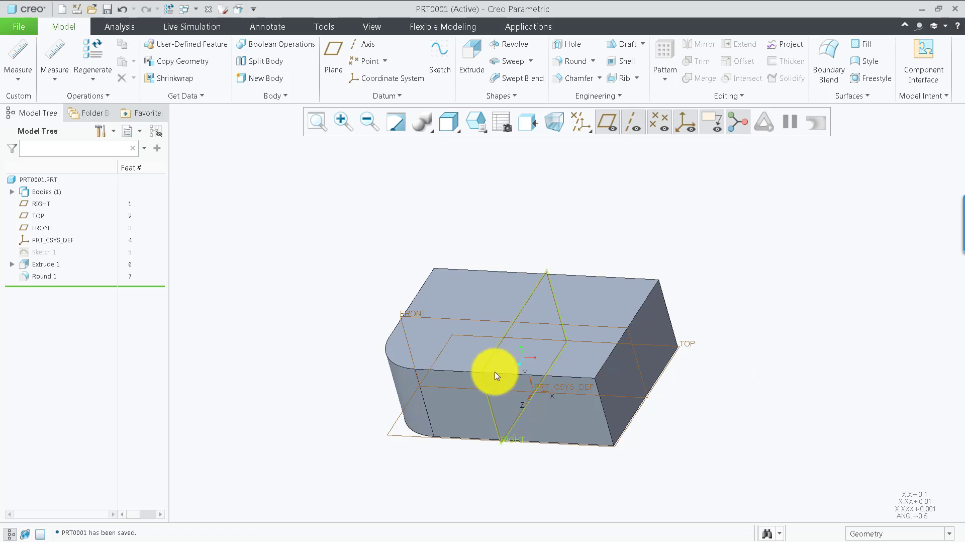
click(254, 251)
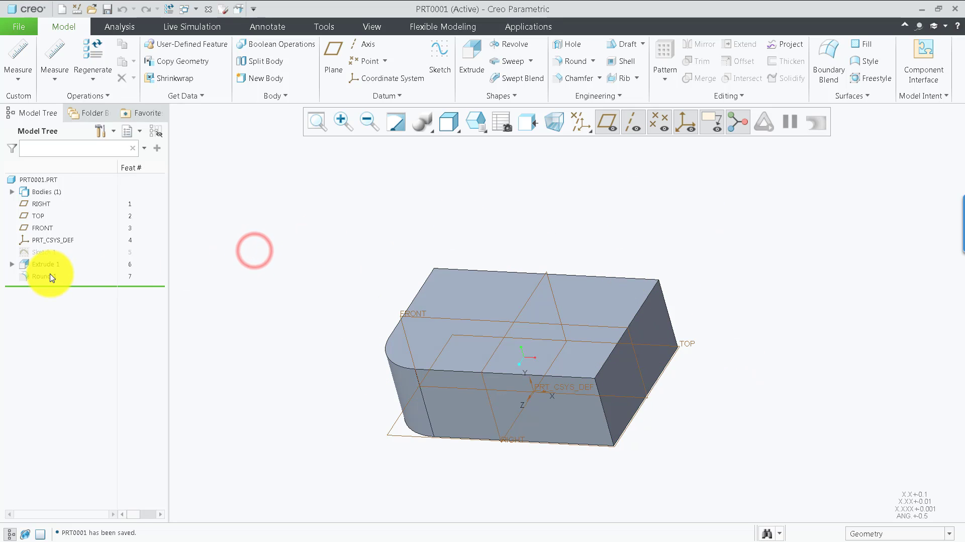
Redefine the Round feature and add the front-right, back-right and back-left vertical edges as separate round sets of radius 60
click(50, 277)
click(73, 227)
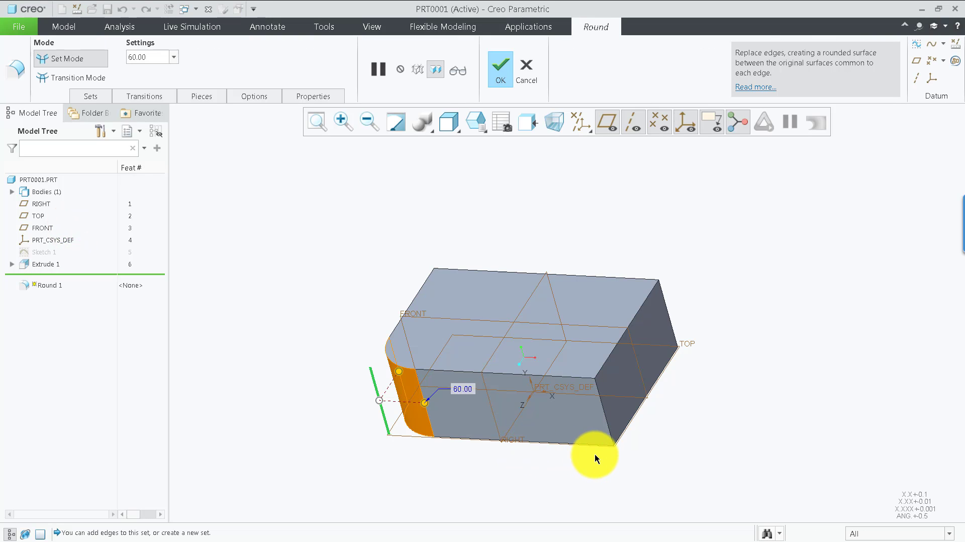
middle_drag(595, 454, 609, 454)
ctrl+click(619, 401)
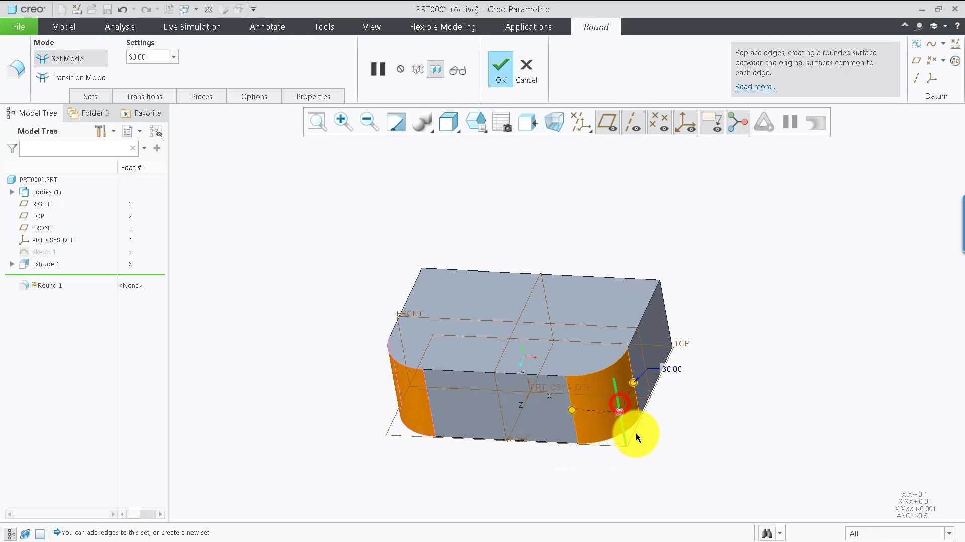
ctrl+click(665, 305)
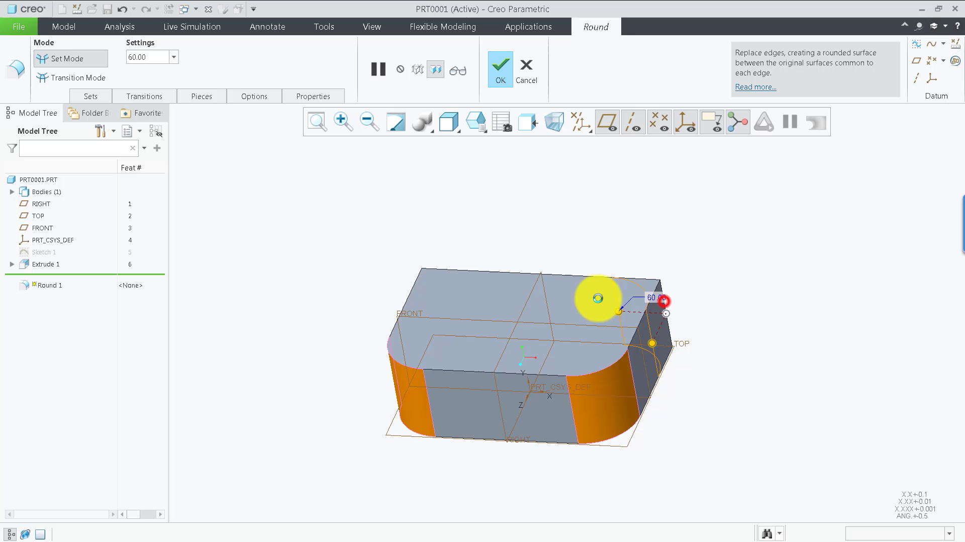
ctrl+click(424, 272)
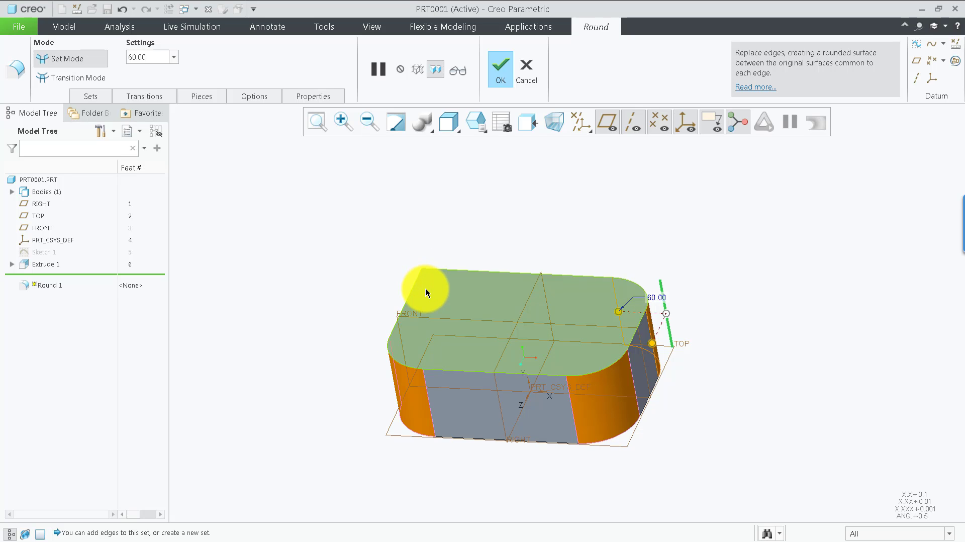
ctrl+click(425, 291)
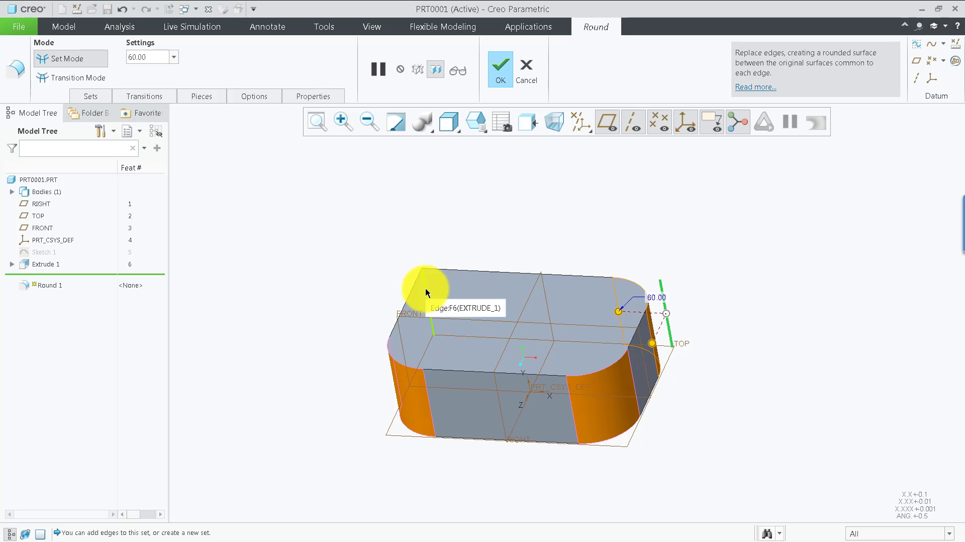
ctrl+click(425, 287)
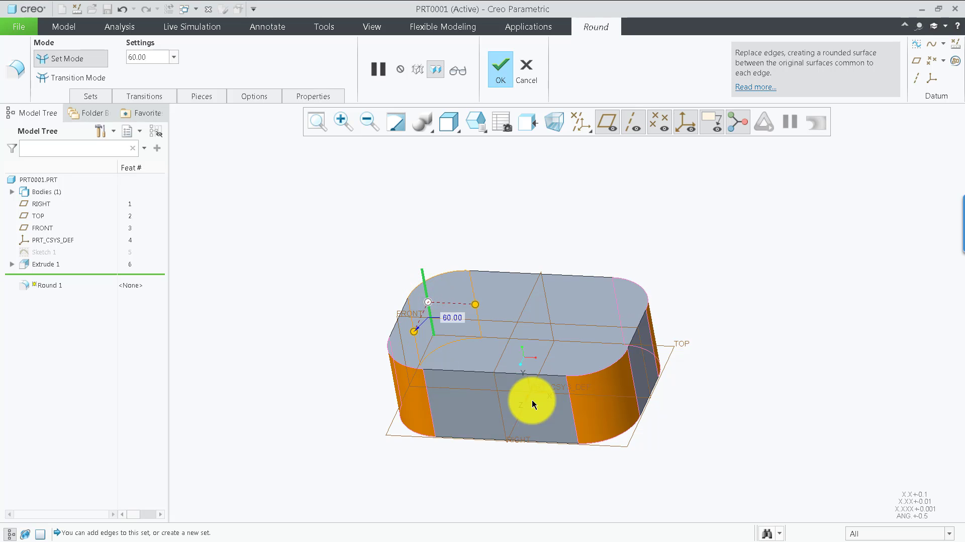
Set the radius of the round on the back-left vertical edge to 100
middle_drag(533, 403, 420, 242)
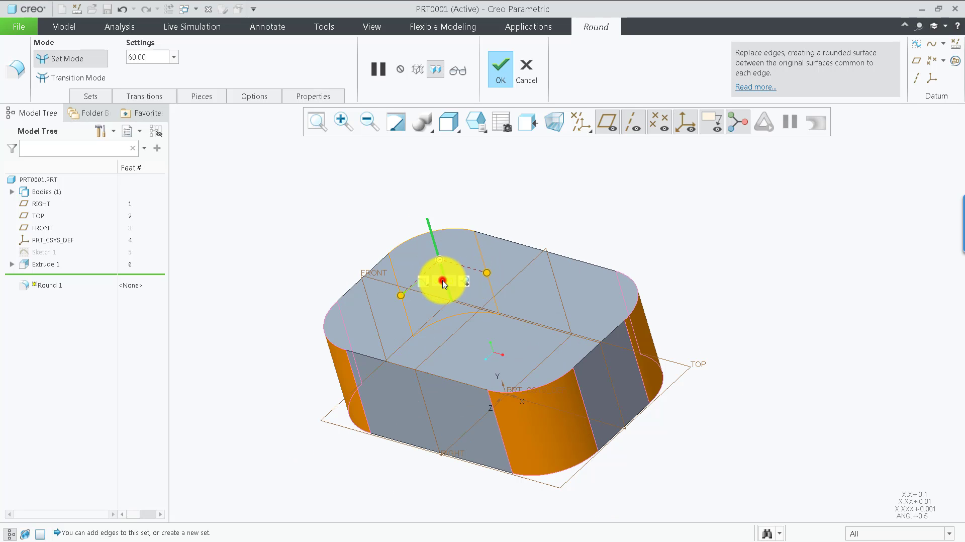
text(0)
key(Return)
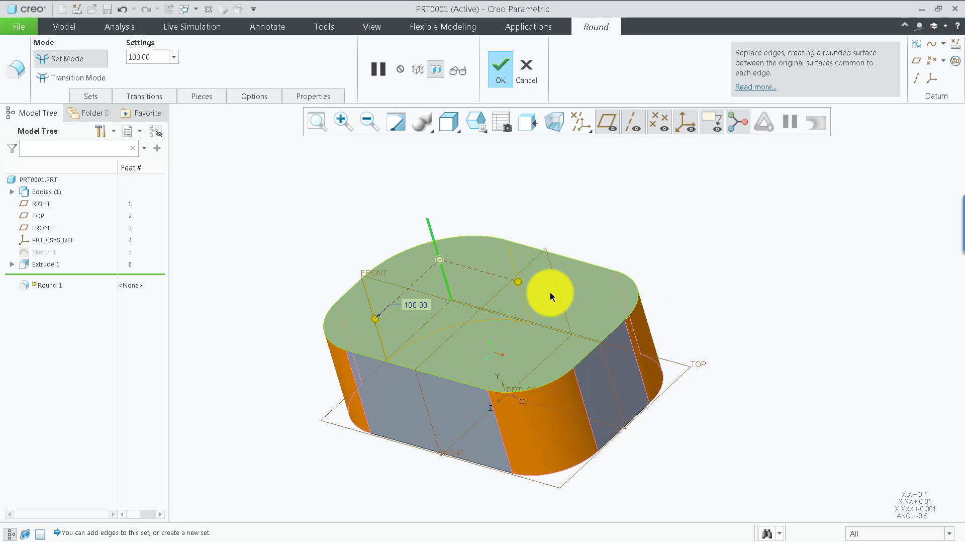
Show the round's set options and set the radius of Set 3 on the back-right vertical edge to 30
click(91, 96)
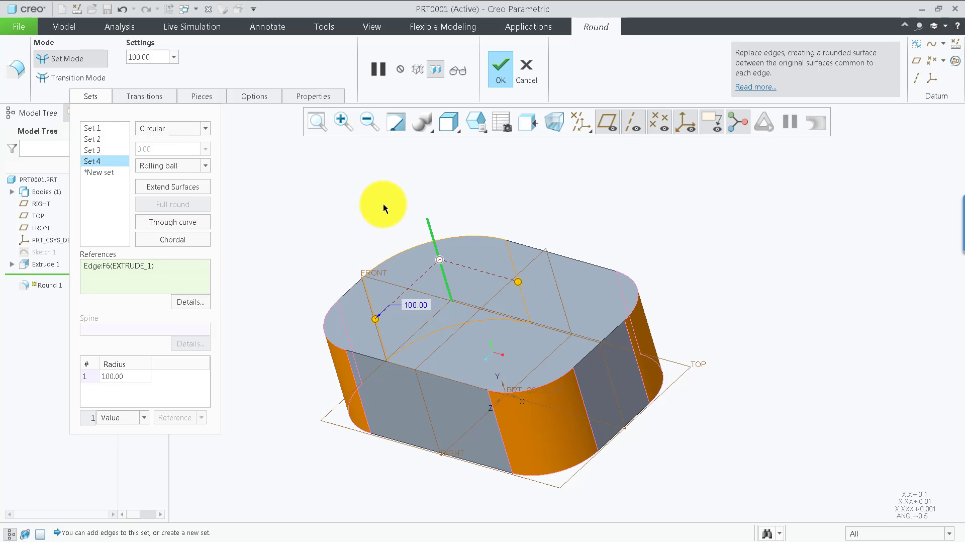
shift+middle_drag(383, 205, 393, 200)
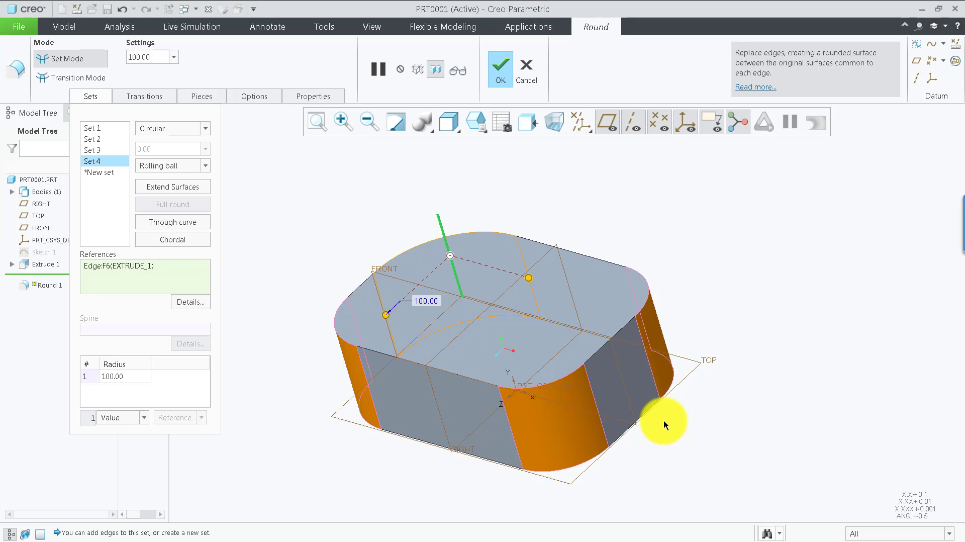
click(562, 420)
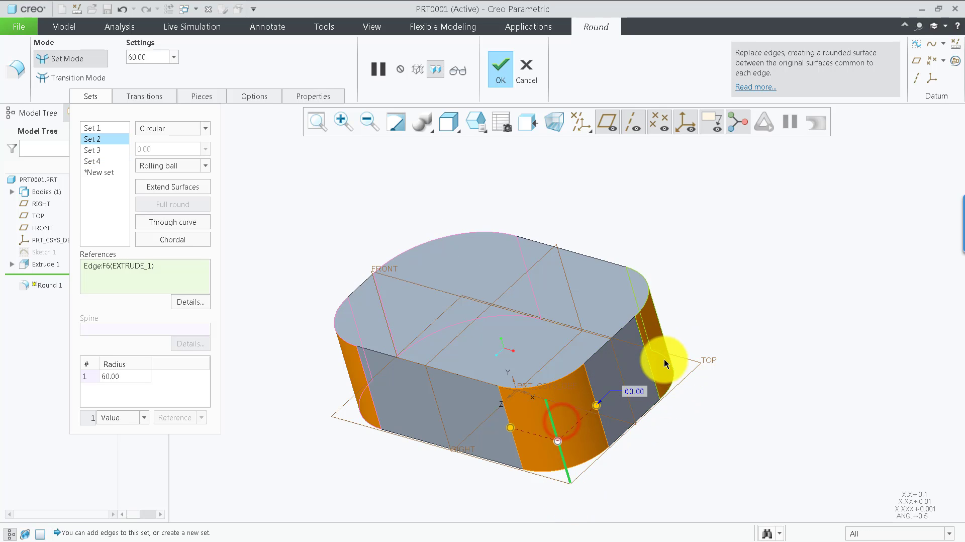
click(95, 128)
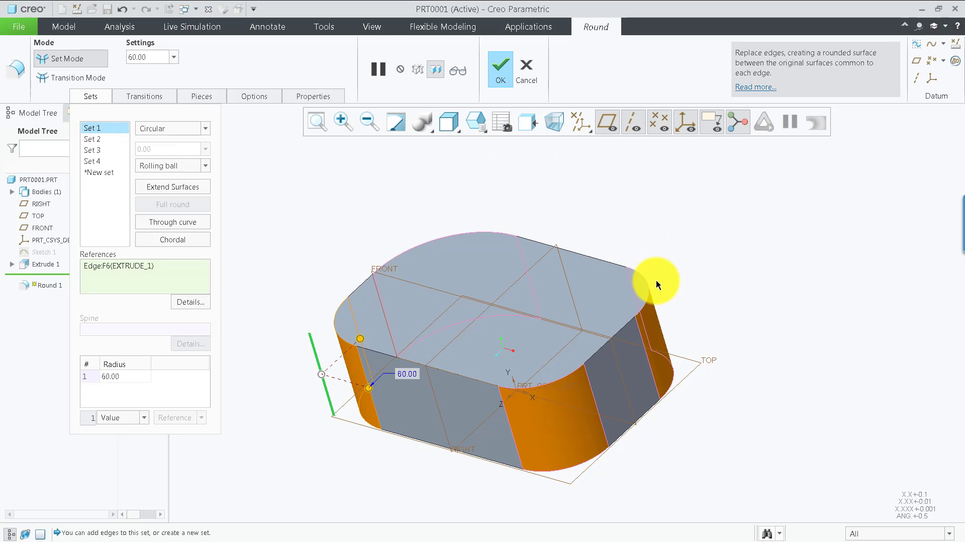
click(656, 316)
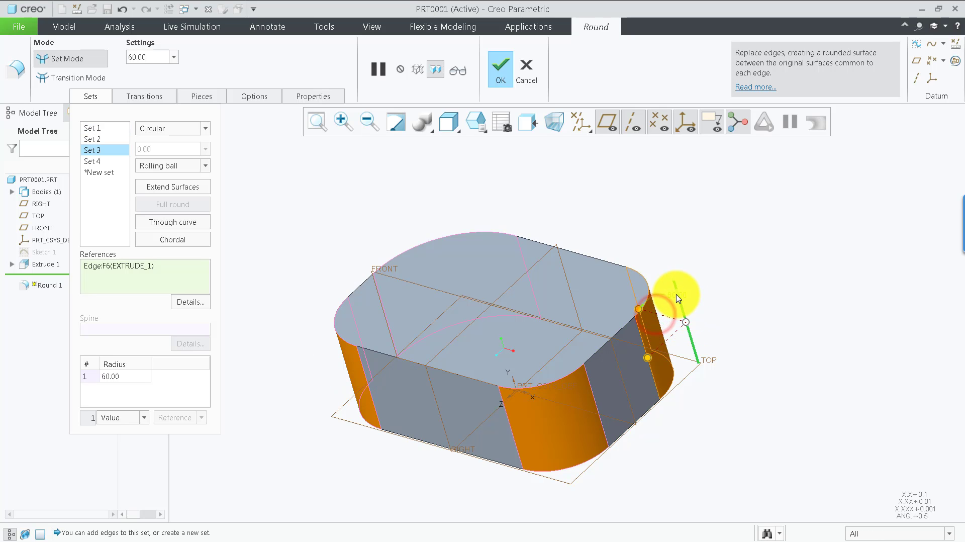
text(30)
key(Return)
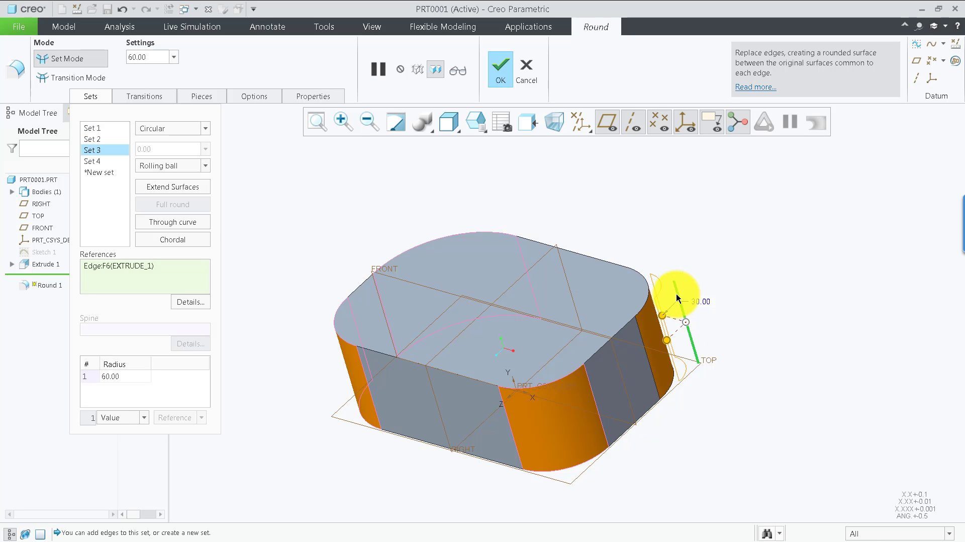
Set the radius of Set 2 on the front-right vertical edge to 20
click(560, 418)
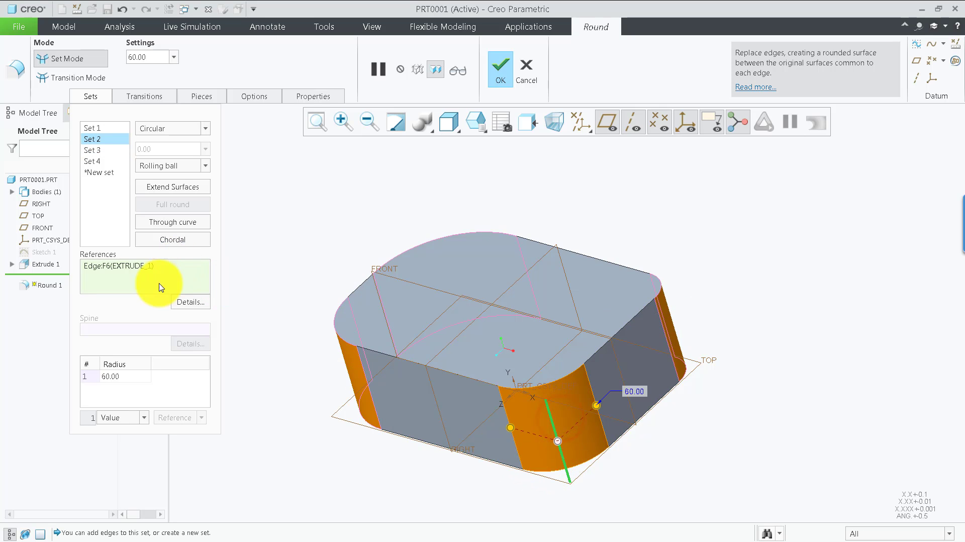
double_click(132, 376)
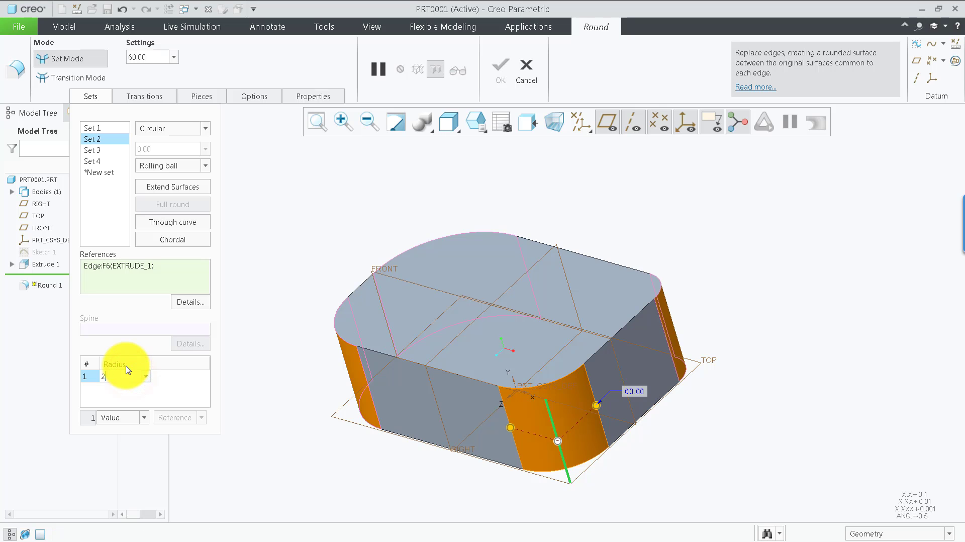
text(20)
key(Return)
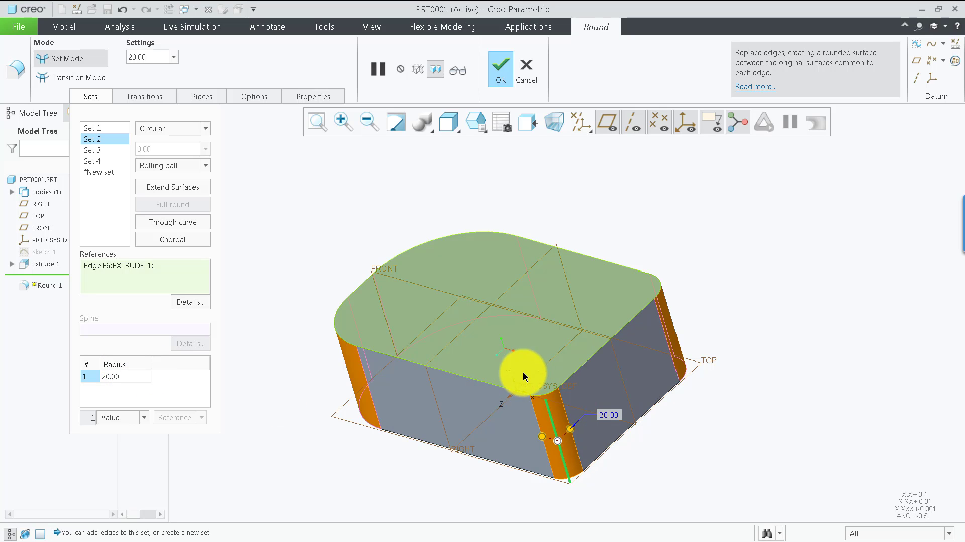
Go through Sets 1 to 4 of the round to review each set's edge and radius
mouse_move(549, 327)
middle_down()
mouse_move(549, 317)
mouse_move(539, 317)
mouse_move(547, 324)
middle_up()
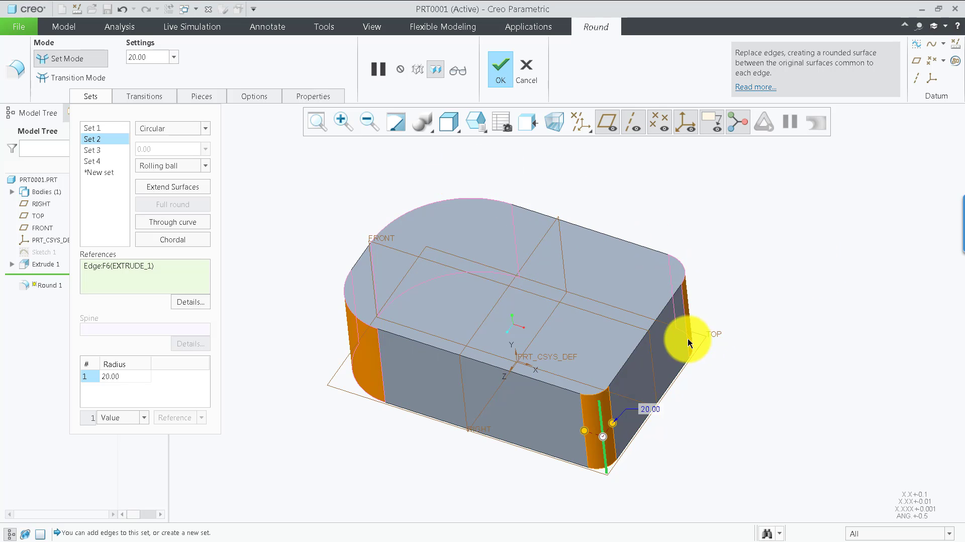
click(98, 130)
click(94, 140)
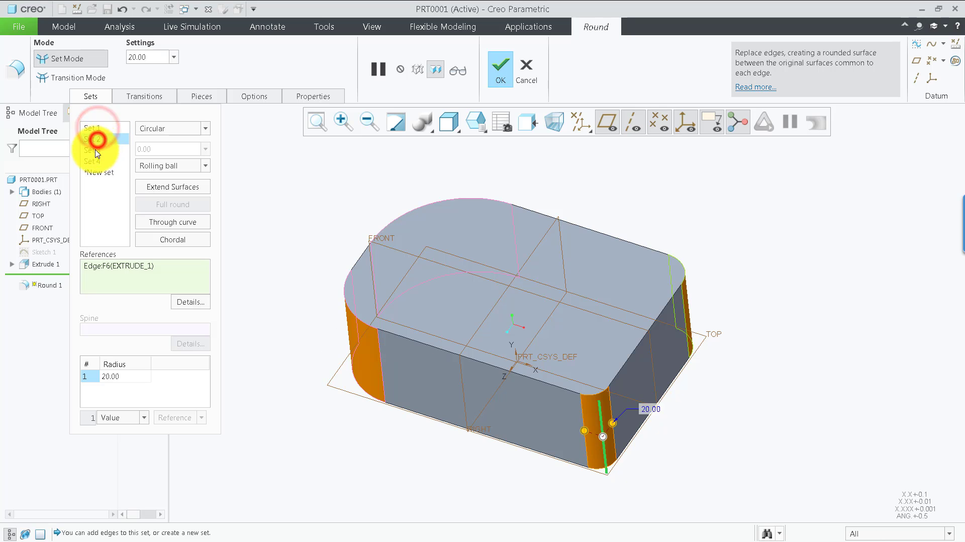
click(94, 151)
click(93, 161)
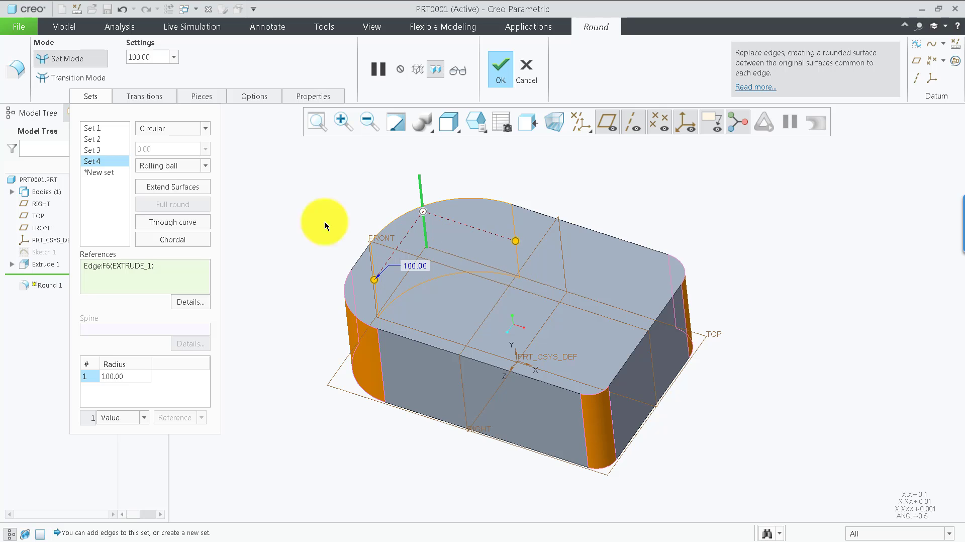
Delete round Sets 4, 3 and 2, and remove the edge reference from Set 1
right_click(98, 156)
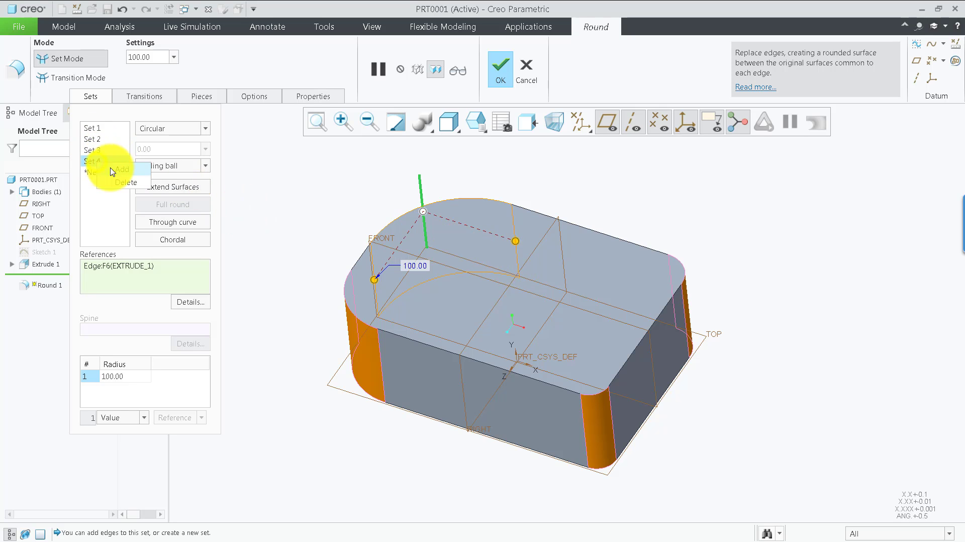
right_click(100, 151)
click(114, 170)
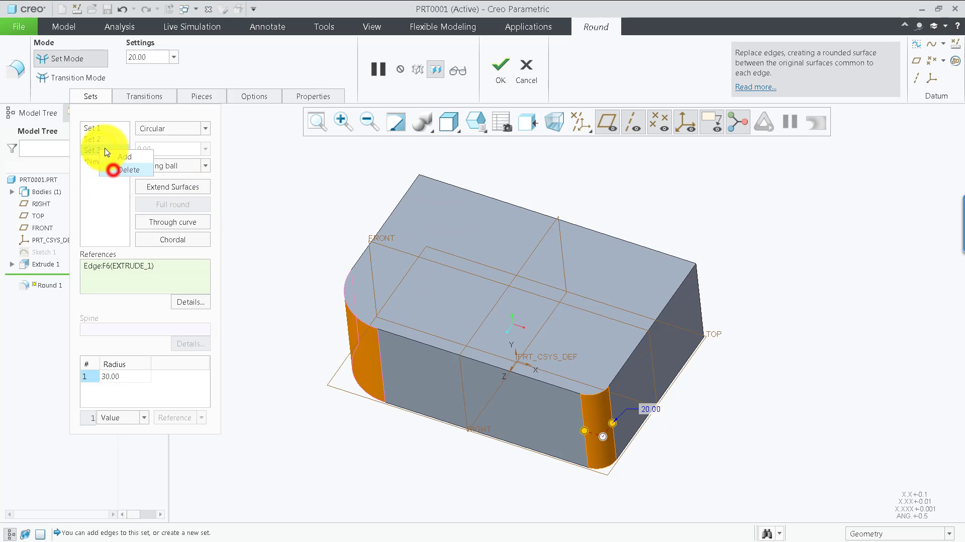
right_click(102, 139)
click(115, 159)
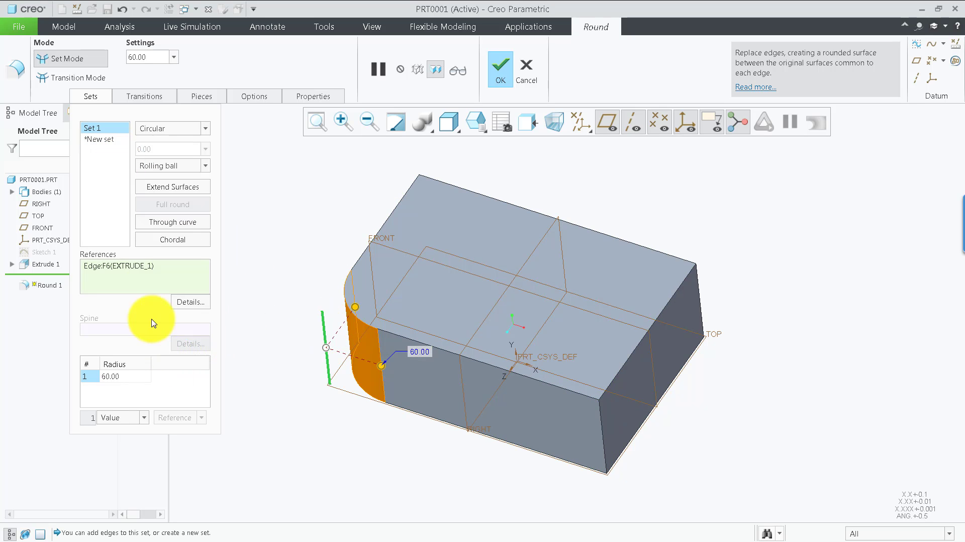
right_click(147, 265)
click(155, 273)
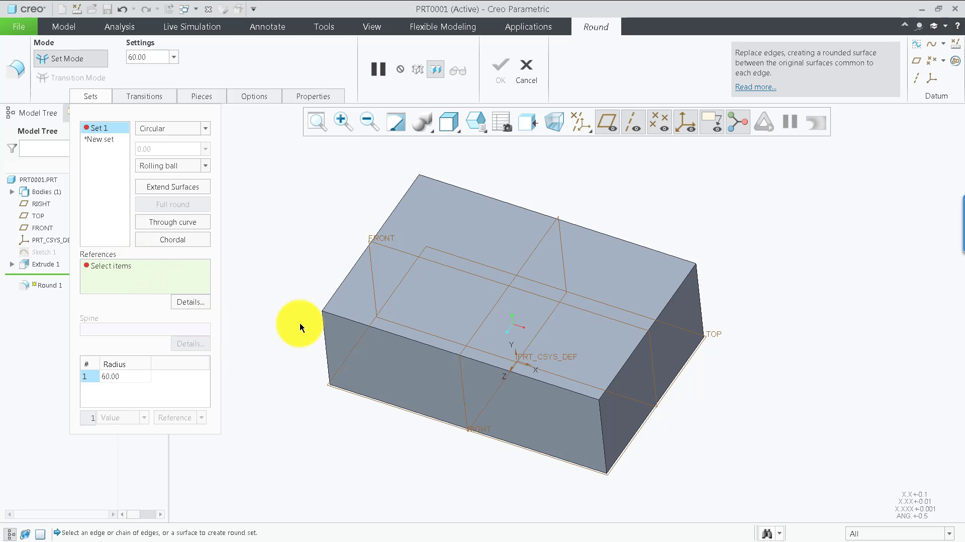
Add all four vertical edges of the block to round Set 1 and set its radius to 30
click(323, 324)
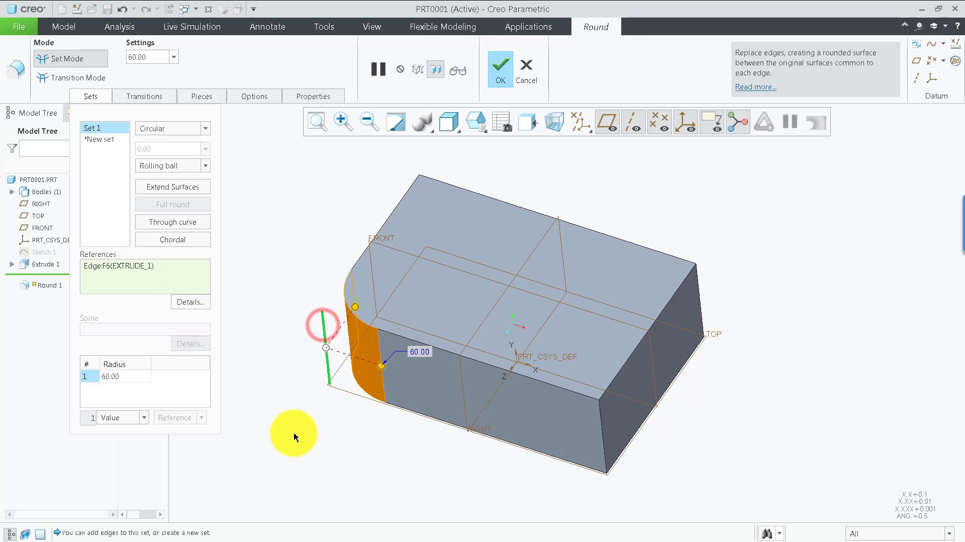
ctrl+click(603, 421)
ctrl+click(696, 294)
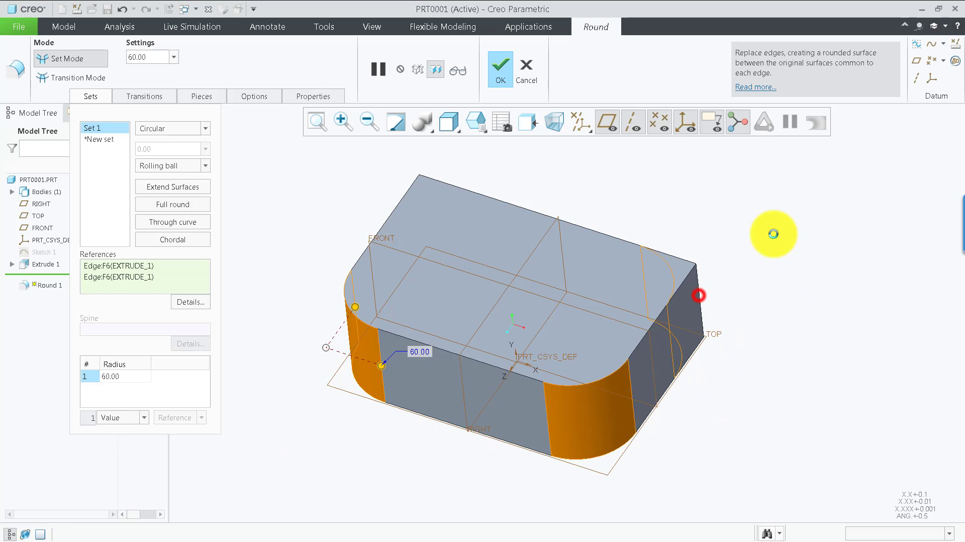
ctrl+click(423, 196)
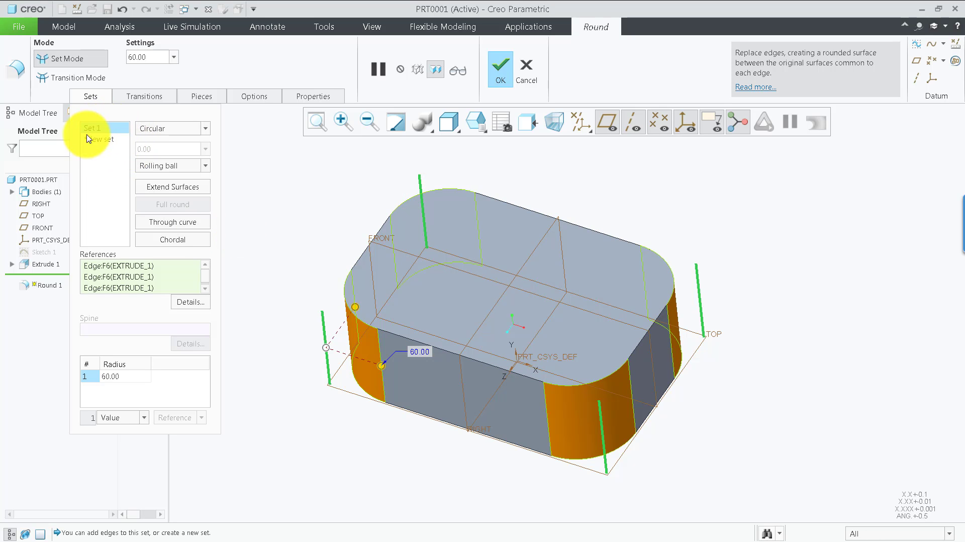
mouse_move(205, 272)
mouse_down()
mouse_move(204, 285)
mouse_move(203, 267)
mouse_up()
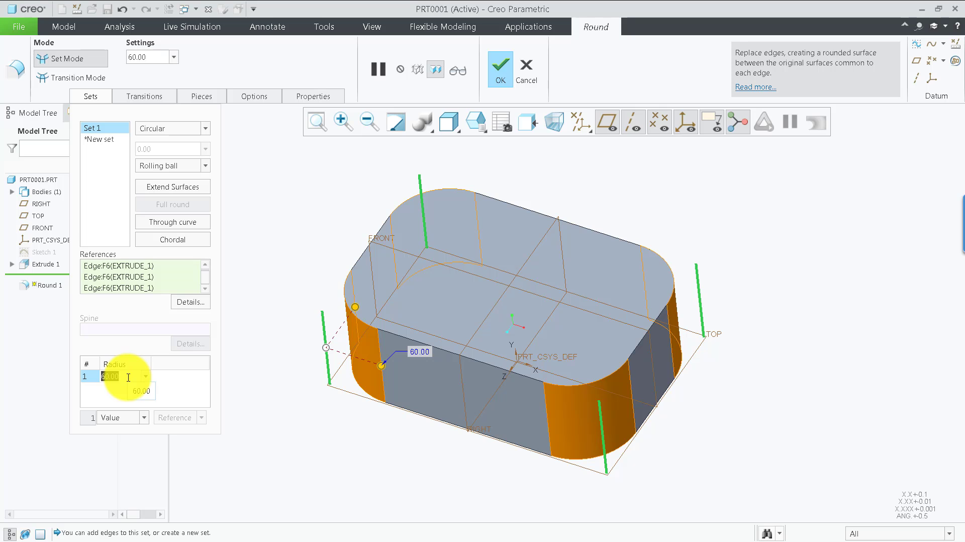
text(30)
key(Return)
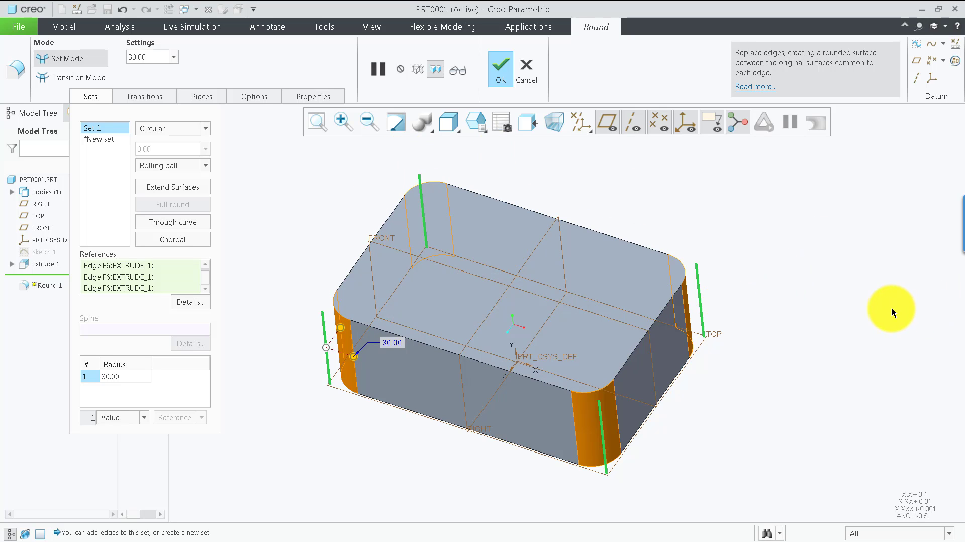
Remove the back-right vertical edge from Set 1, and remove the back-left vertical edge through the set's chain details
ctrl+click(701, 292)
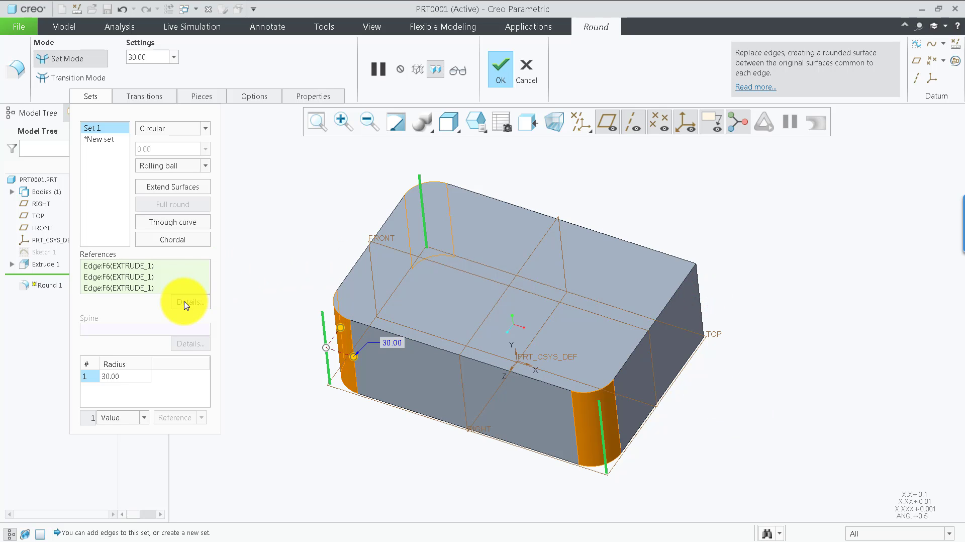
click(129, 277)
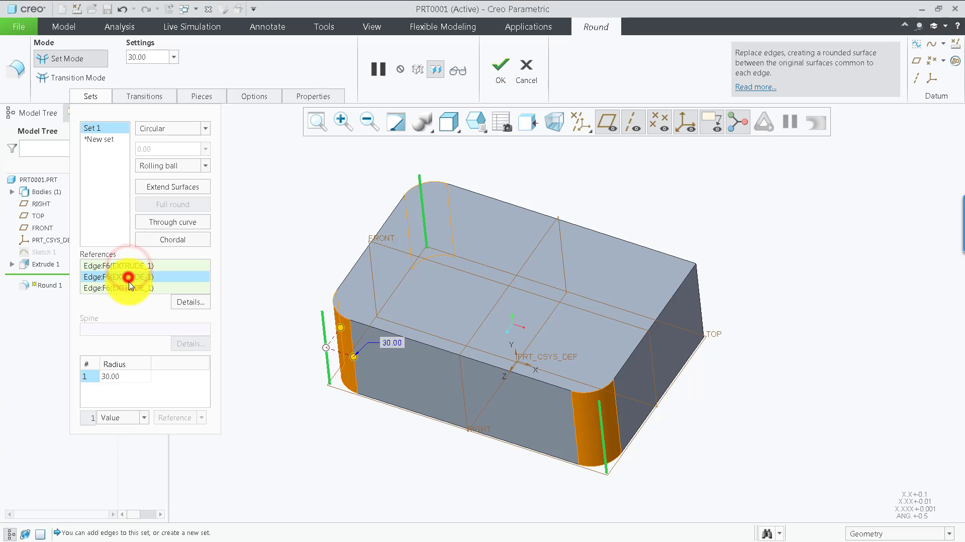
click(183, 301)
click(863, 47)
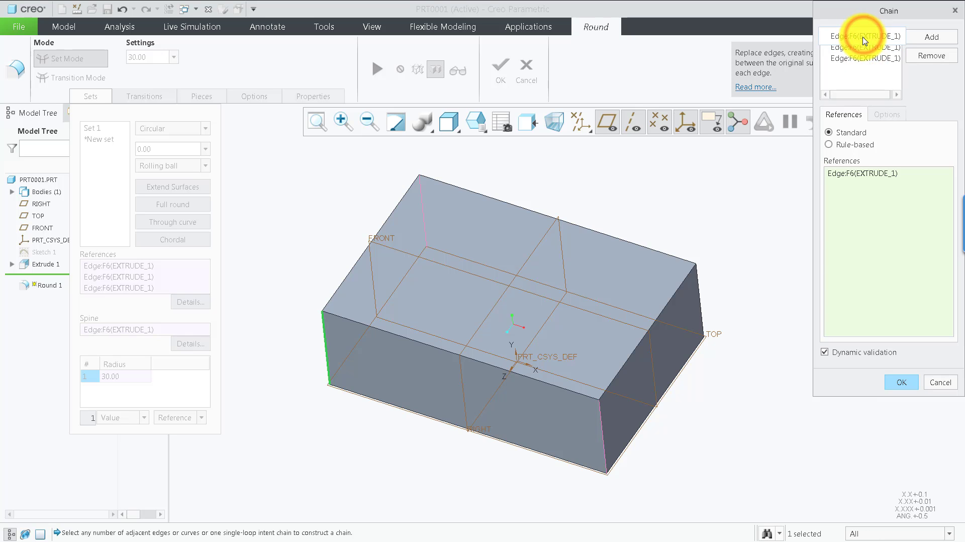
click(863, 51)
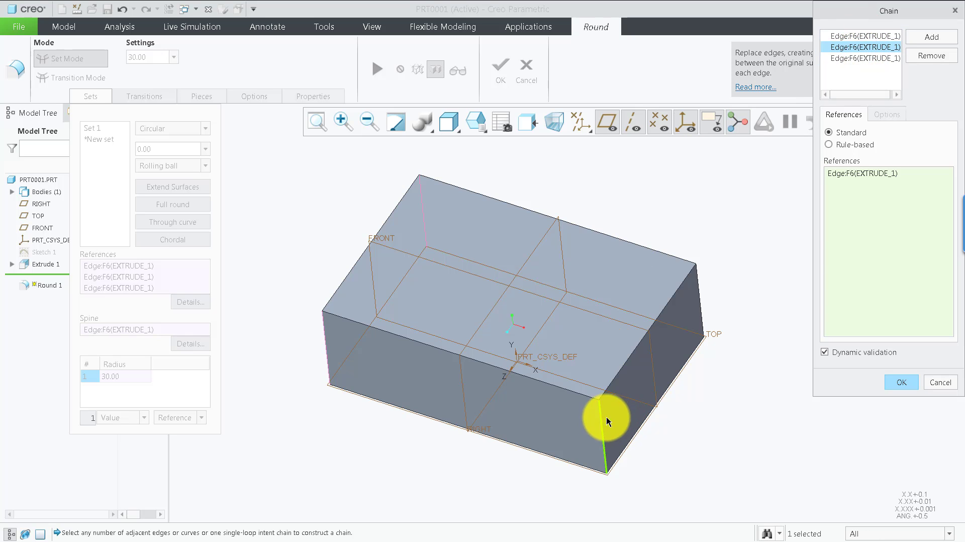
click(851, 59)
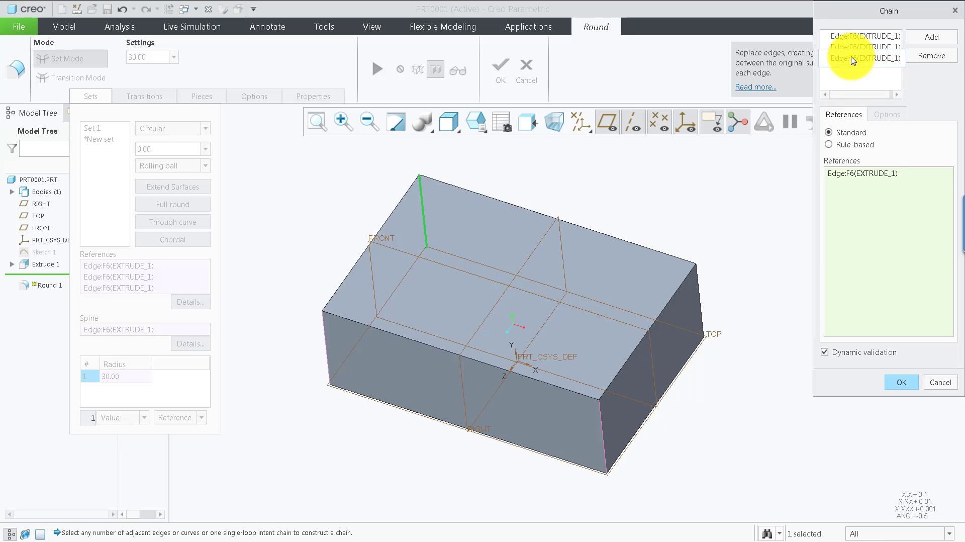
click(853, 60)
click(857, 58)
click(931, 56)
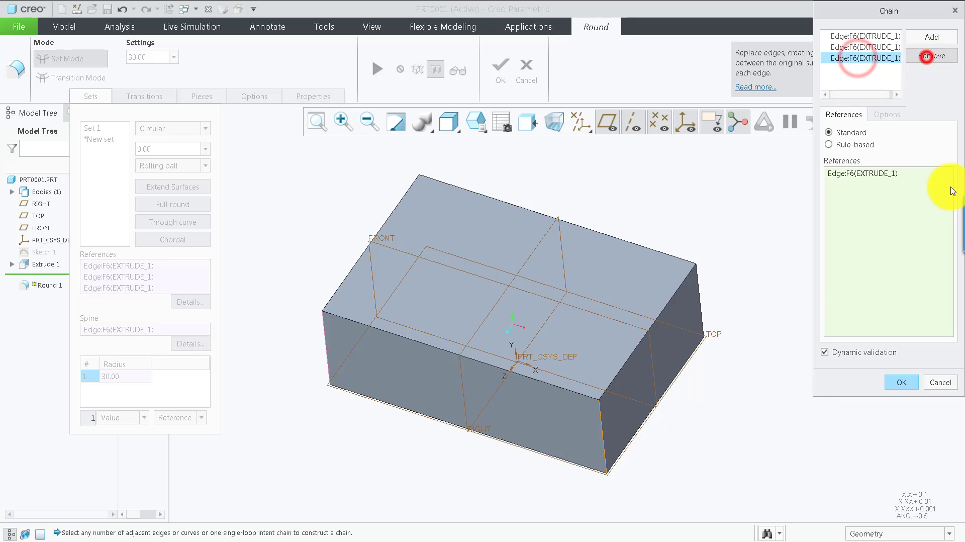
click(900, 383)
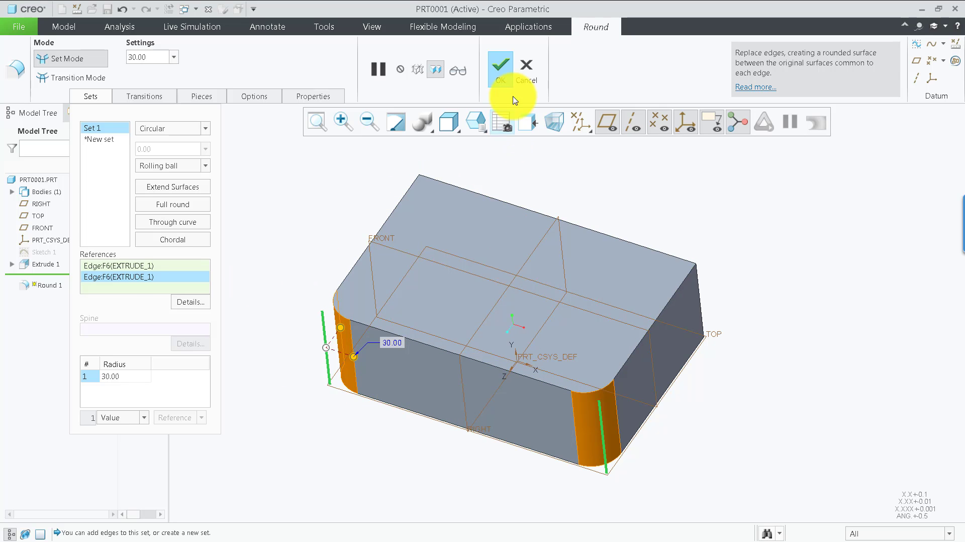
Accept the redefined round and save the part
click(507, 78)
click(507, 78)
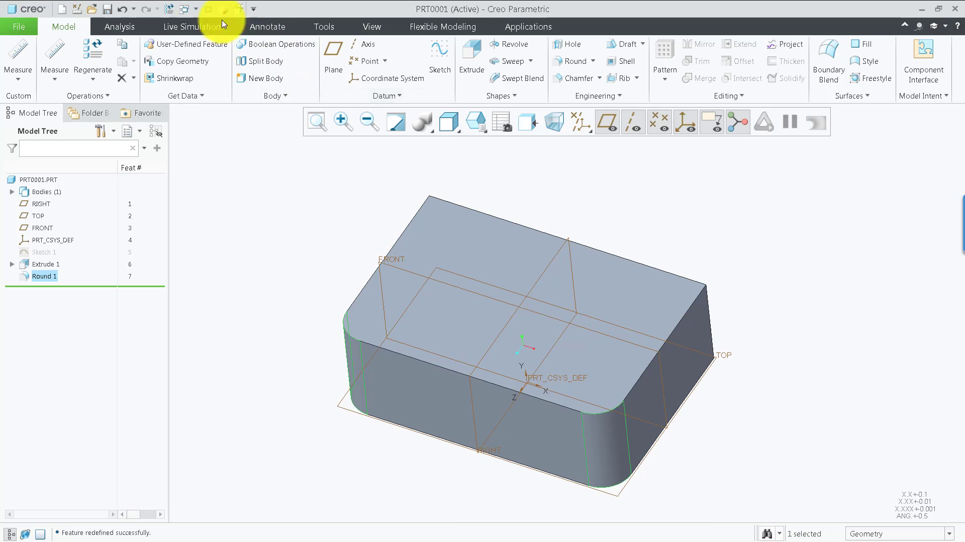
click(106, 10)
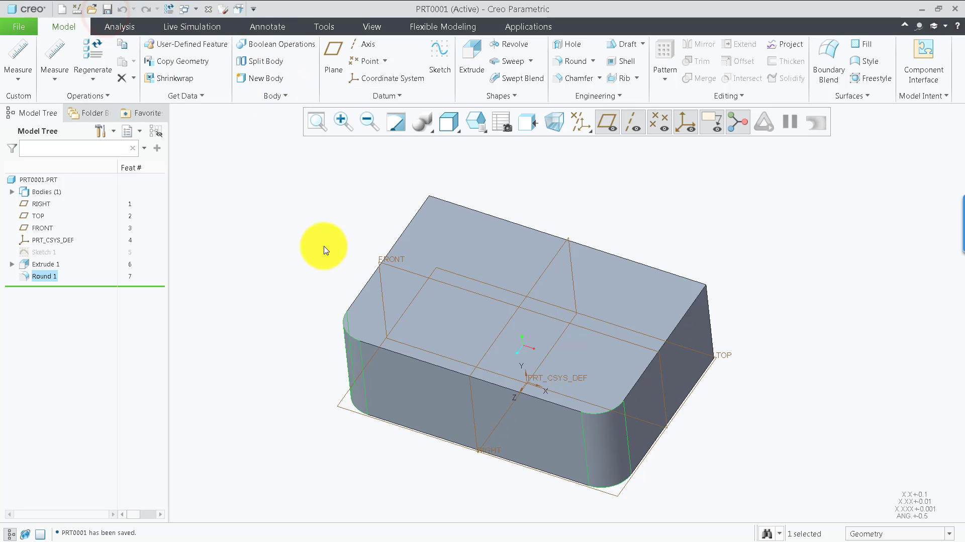